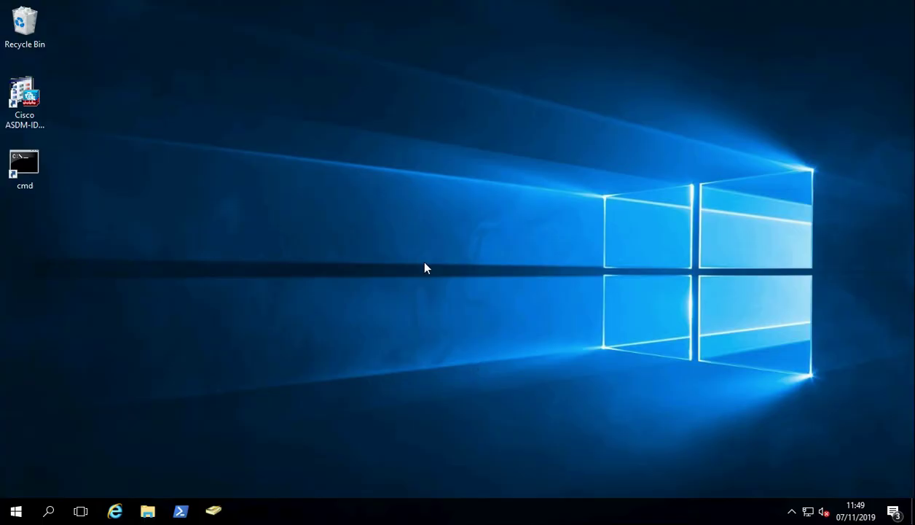
Step: Launch Server Manager from the Start menu and maximize its window
{"action": "left_click", "coordinate": [16, 511]}
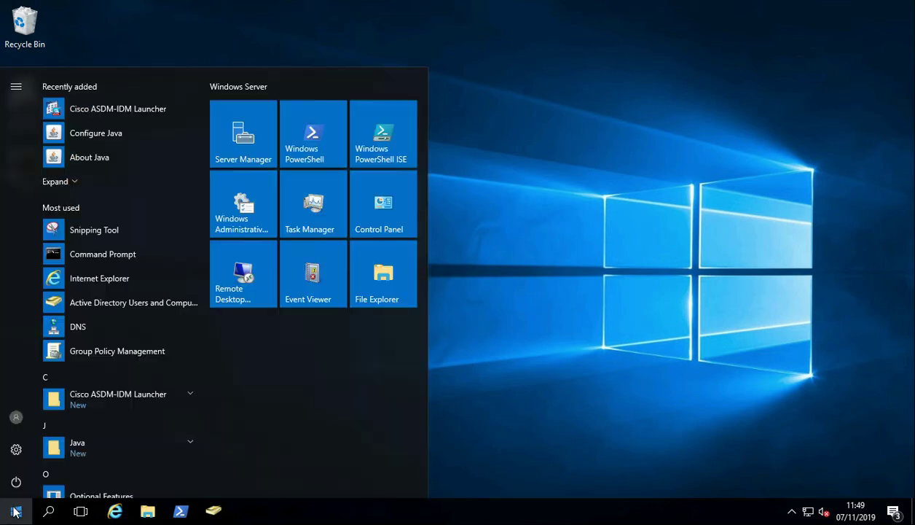
{"action": "left_click", "coordinate": [236, 154]}
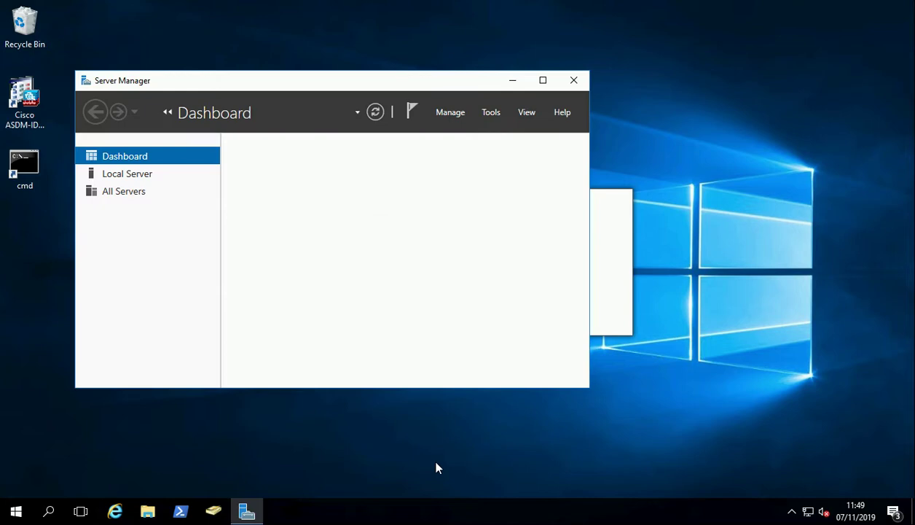
{"action": "left_click", "coordinate": [543, 81]}
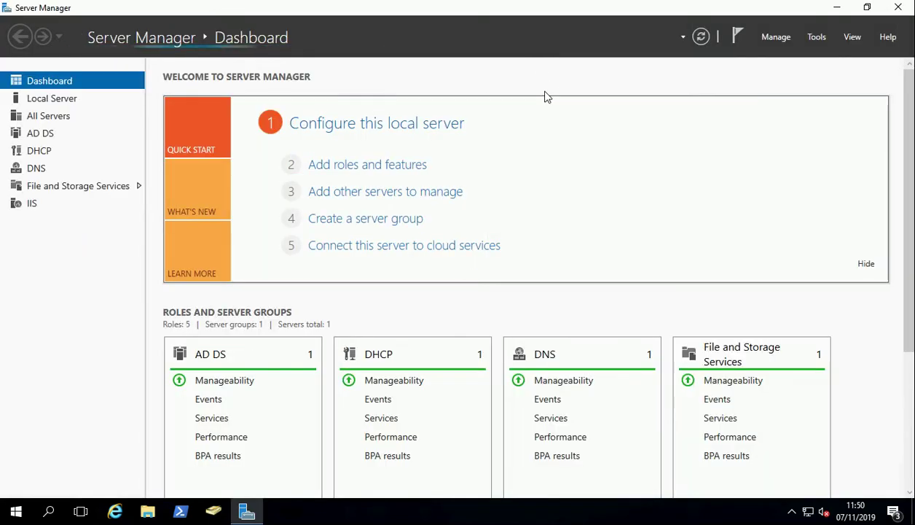
Step: Add the Active Directory Certificate Services role and its management tools to the local server
{"action": "left_click", "coordinate": [785, 41]}
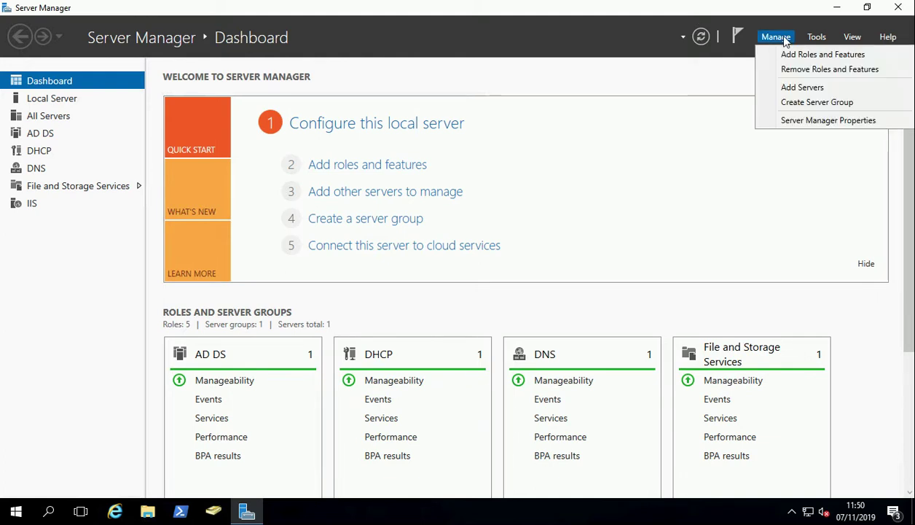
{"action": "left_click", "coordinate": [786, 56]}
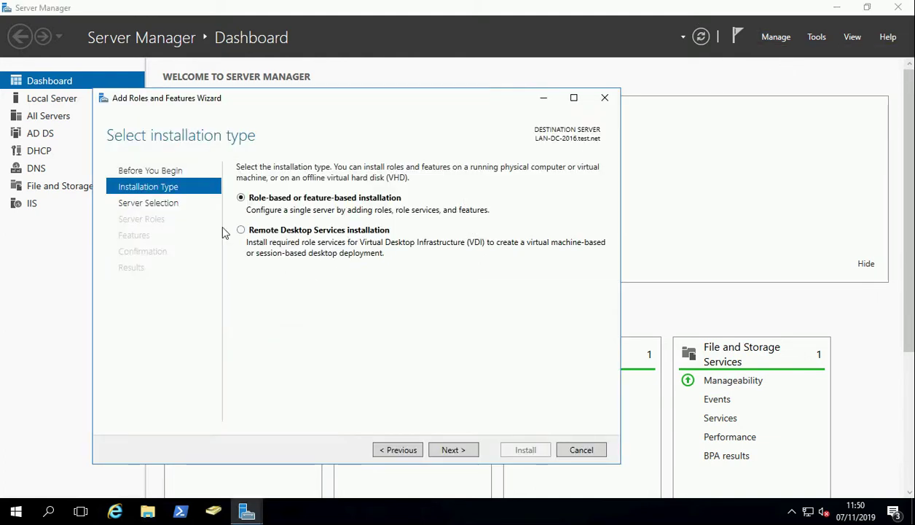
{"action": "left_click_drag", "start_coordinate": [364, 107], "coordinate": [475, 84]}
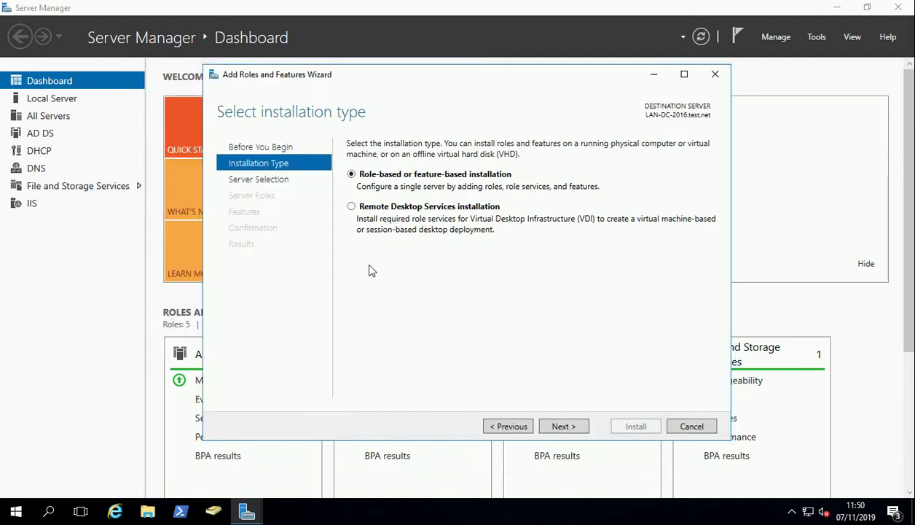
{"action": "left_click", "coordinate": [556, 430]}
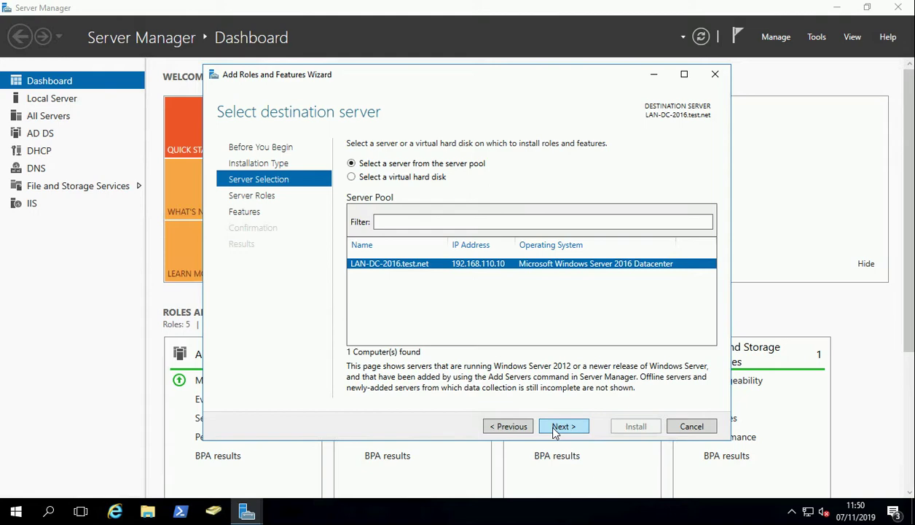
{"action": "left_click", "coordinate": [556, 428]}
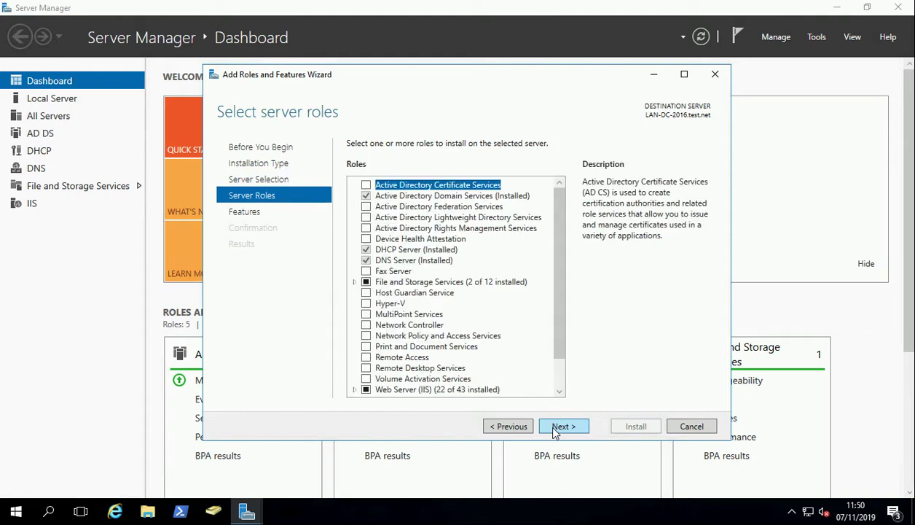
{"action": "left_click", "coordinate": [366, 186]}
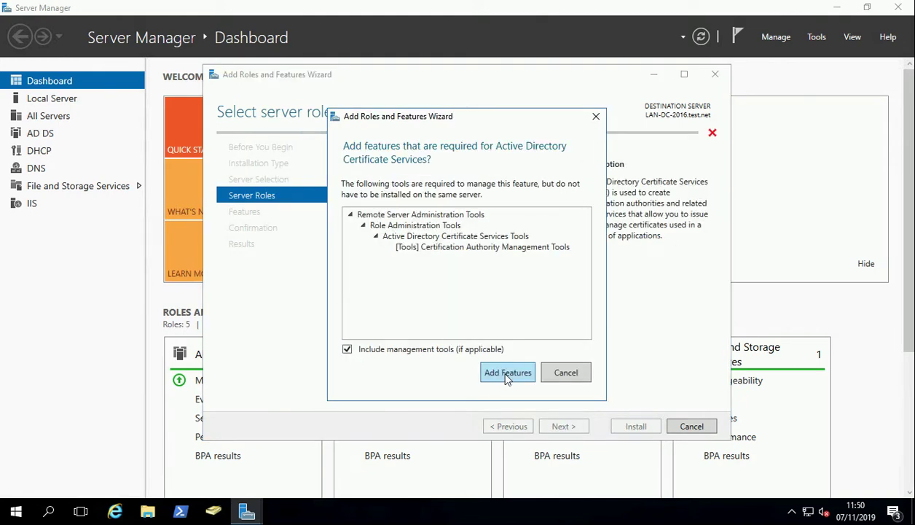
{"action": "left_click", "coordinate": [507, 376]}
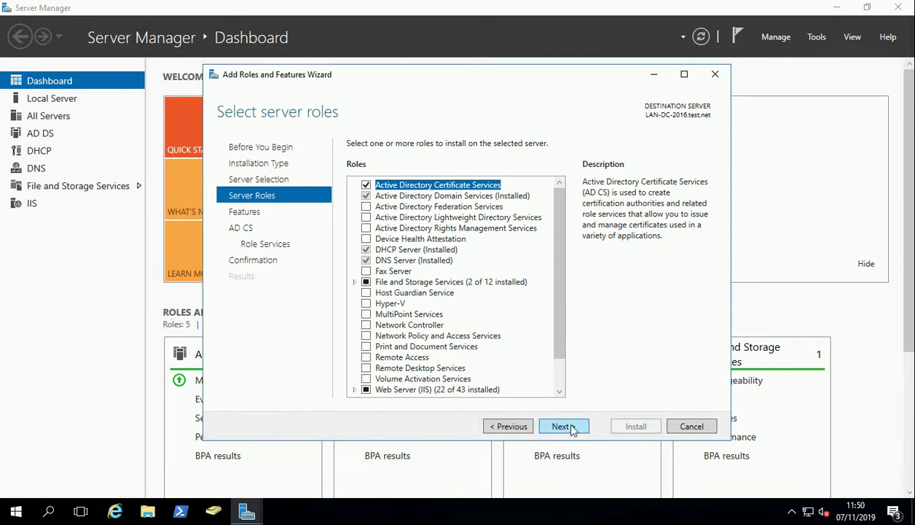
{"action": "left_click", "coordinate": [572, 428]}
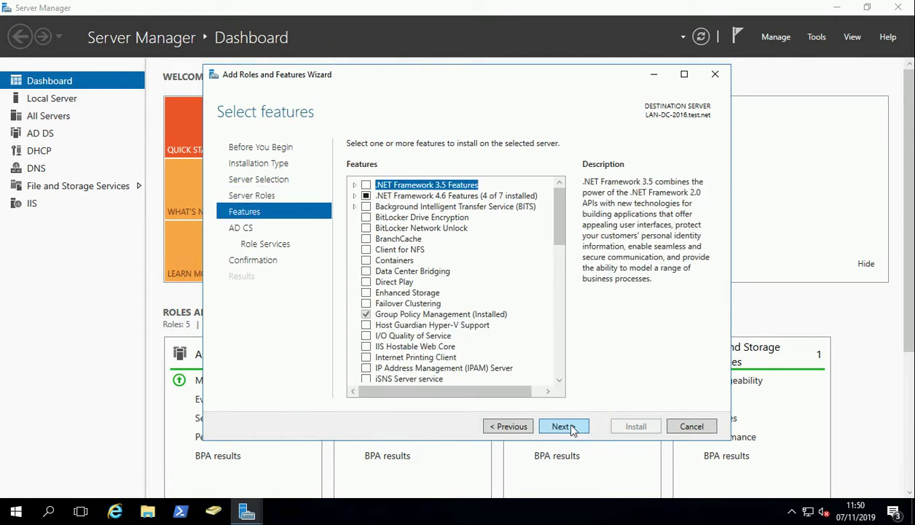
{"action": "left_click", "coordinate": [572, 428]}
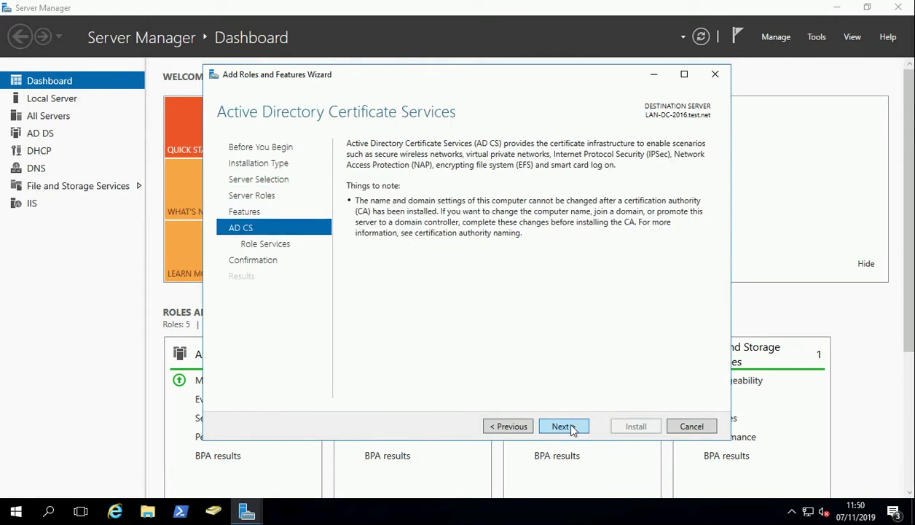
{"action": "left_click", "coordinate": [572, 428]}
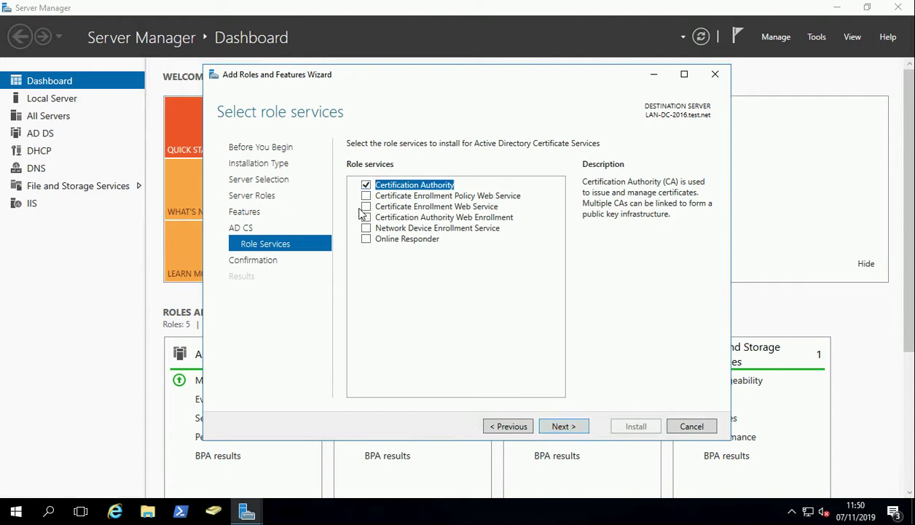
Step: Include Certification Authority Web Enrollment as a role service and install AD CS
{"action": "left_click", "coordinate": [419, 209]}
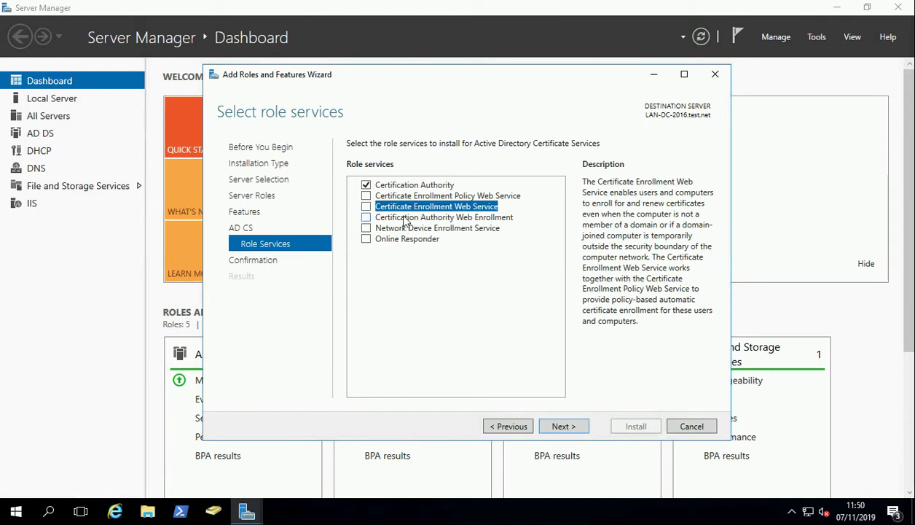
{"action": "left_click", "coordinate": [406, 218]}
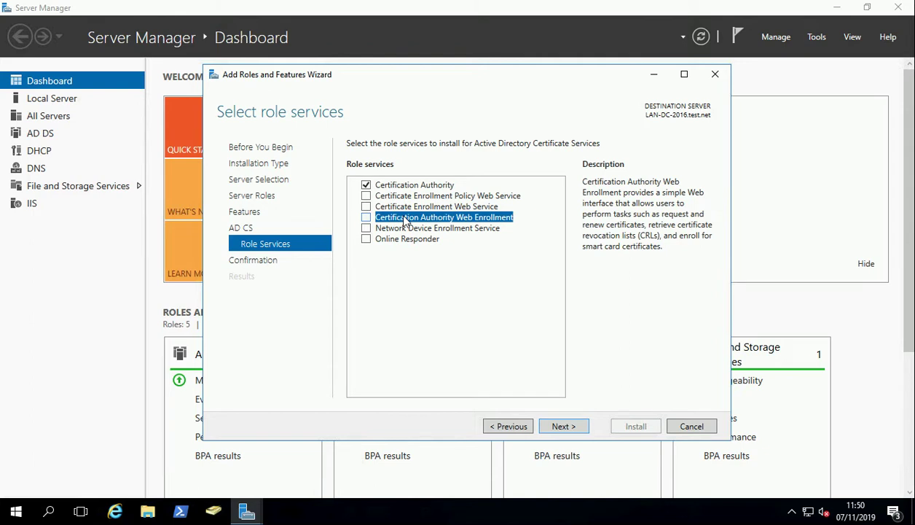
{"action": "left_click", "coordinate": [366, 218]}
{"action": "left_click", "coordinate": [574, 429]}
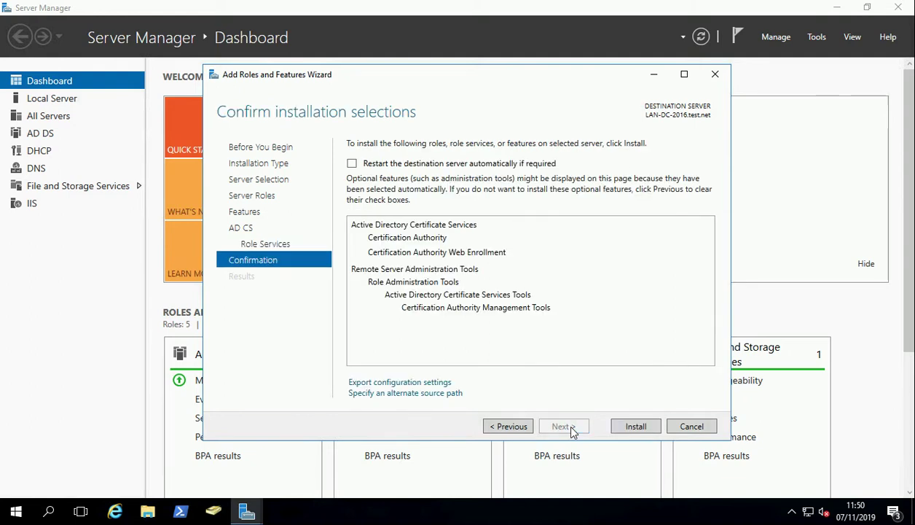
{"action": "left_click", "coordinate": [635, 428]}
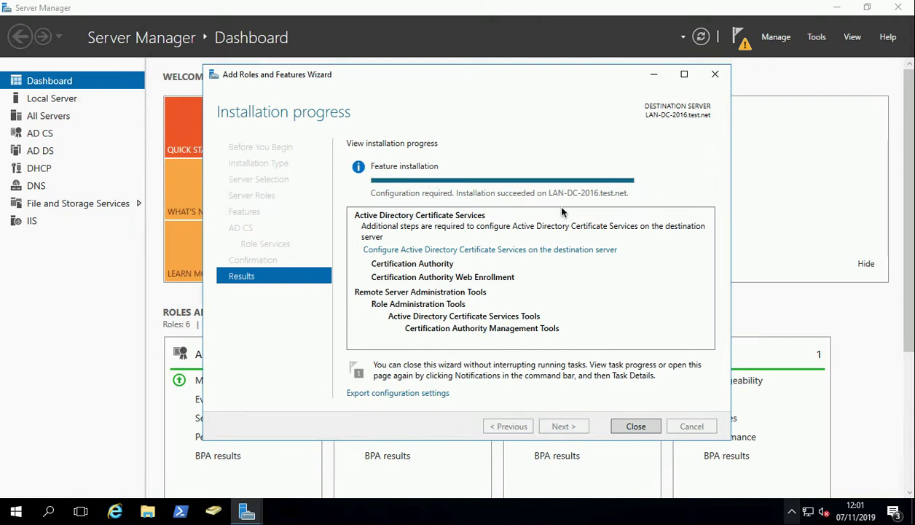
{"action": "left_click", "coordinate": [635, 426]}
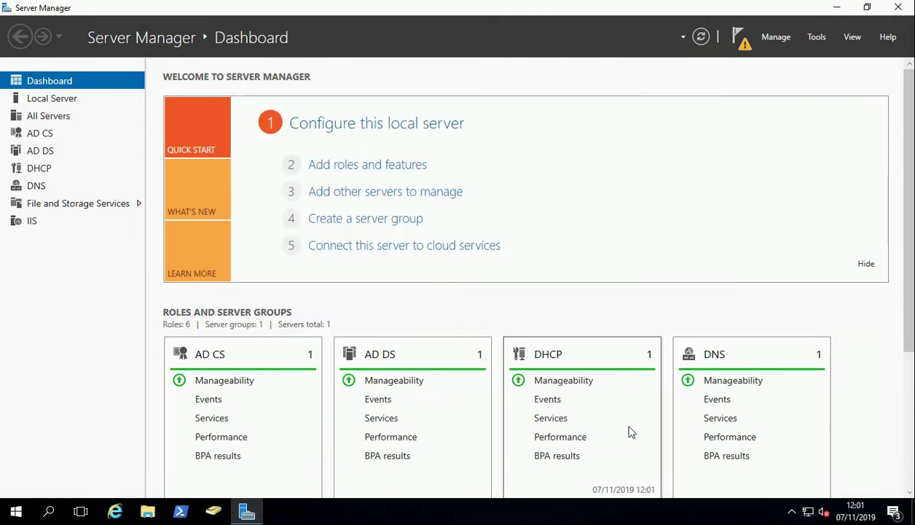
Step: Launch the AD CS post-deployment configuration with the current administrator credentials
{"action": "left_click", "coordinate": [740, 36]}
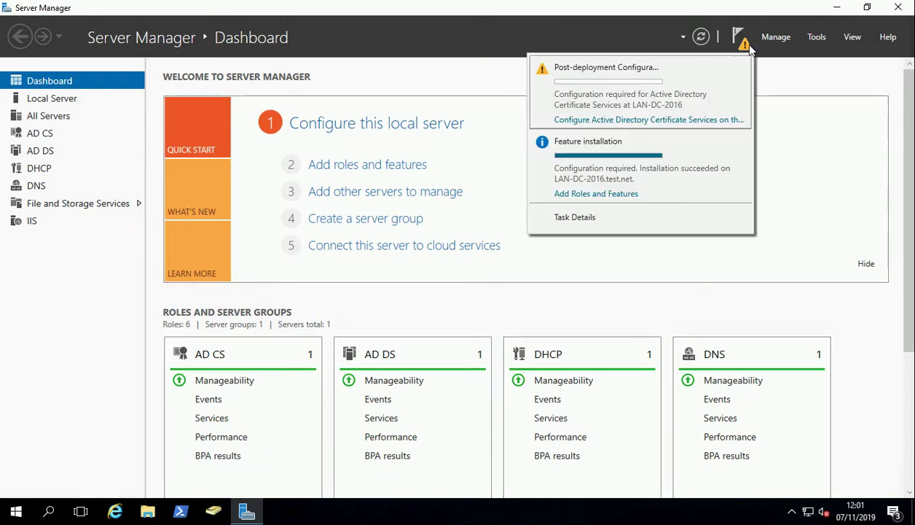
{"action": "left_click", "coordinate": [645, 121]}
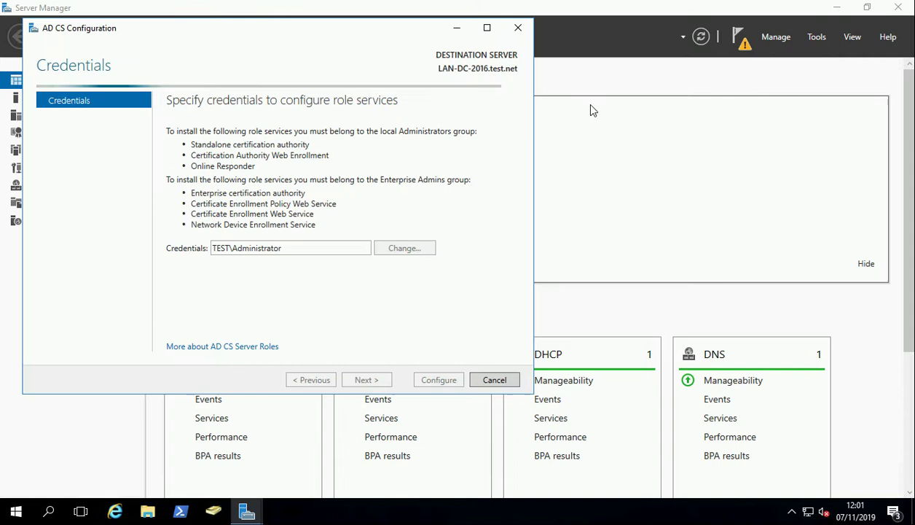
{"action": "left_click_drag", "start_coordinate": [292, 30], "coordinate": [508, 67]}
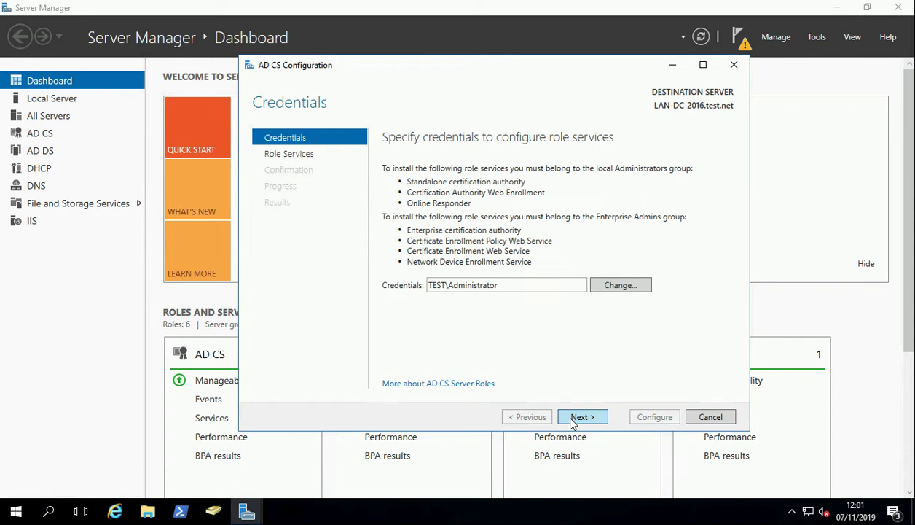
{"action": "left_click", "coordinate": [581, 416]}
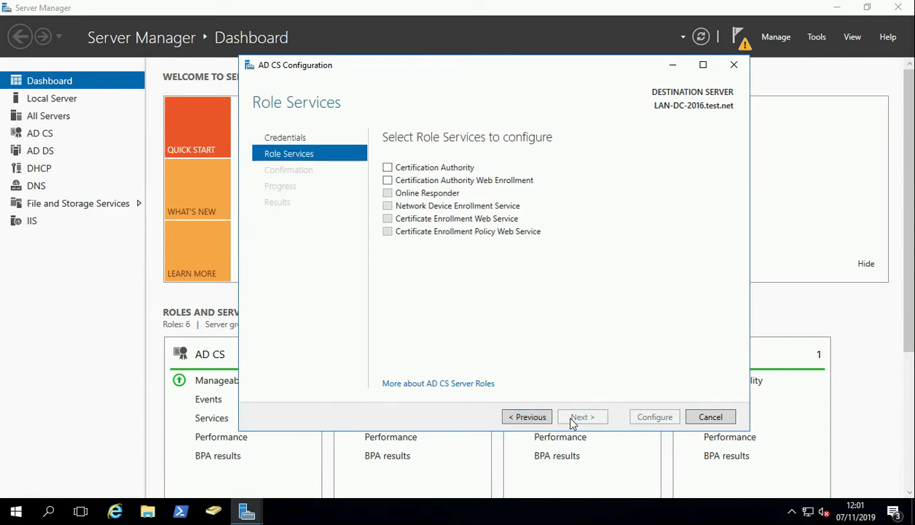
Step: Configure Certification Authority and Web Enrollment as an Enterprise Root CA with a new private key
{"action": "left_click", "coordinate": [388, 167]}
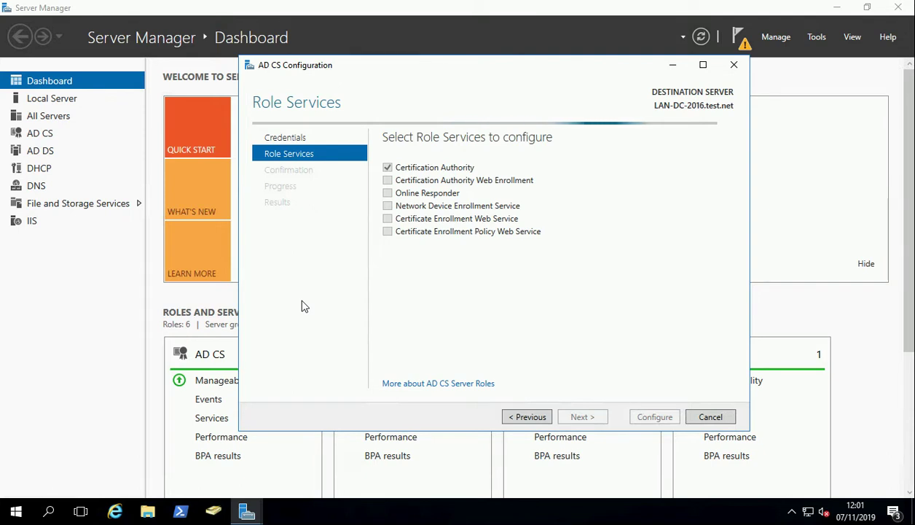
{"action": "left_click", "coordinate": [387, 180]}
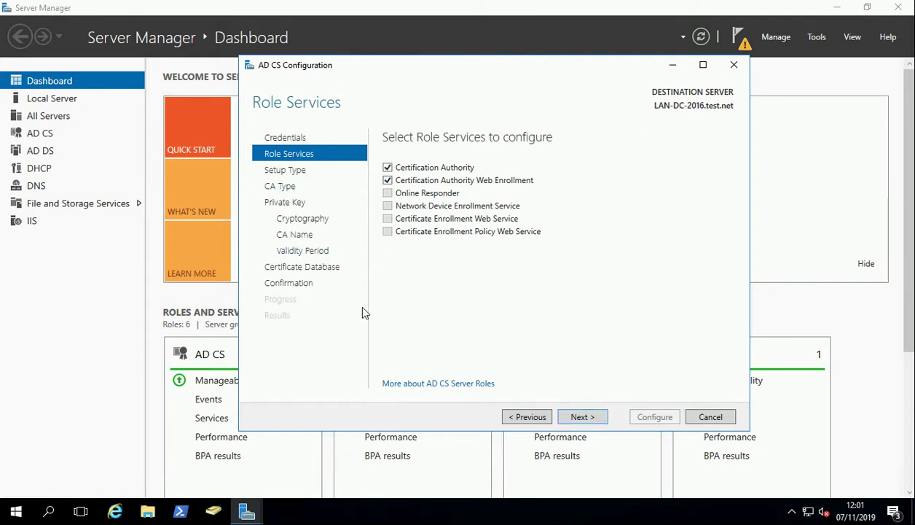
{"action": "left_click", "coordinate": [579, 418]}
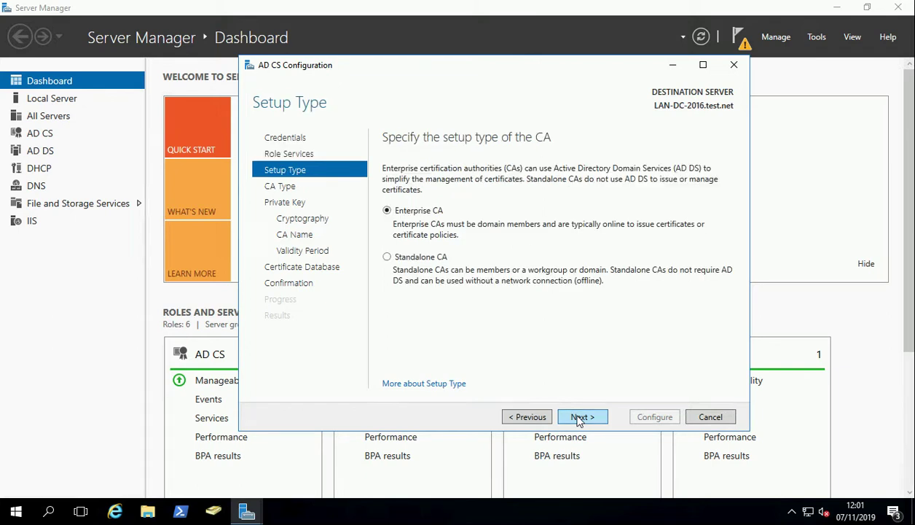
{"action": "left_click", "coordinate": [579, 417]}
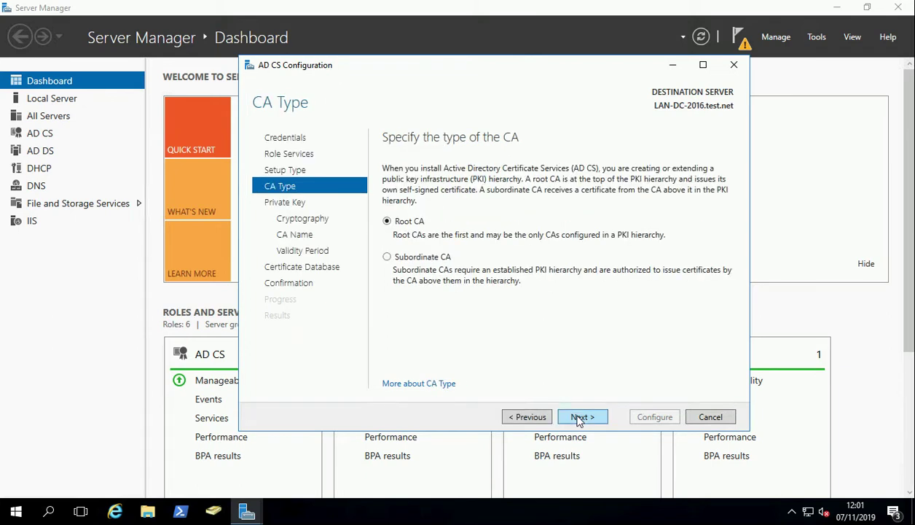
{"action": "left_click", "coordinate": [579, 418]}
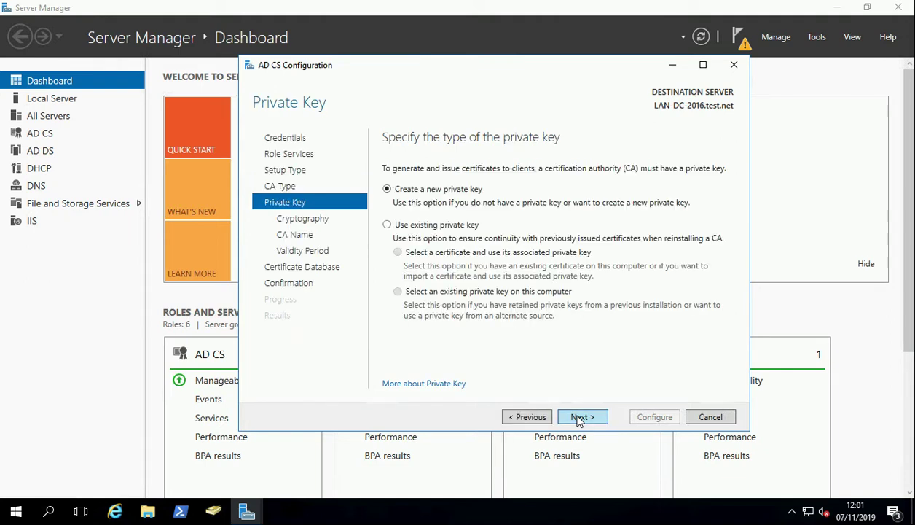
{"action": "left_click", "coordinate": [579, 418]}
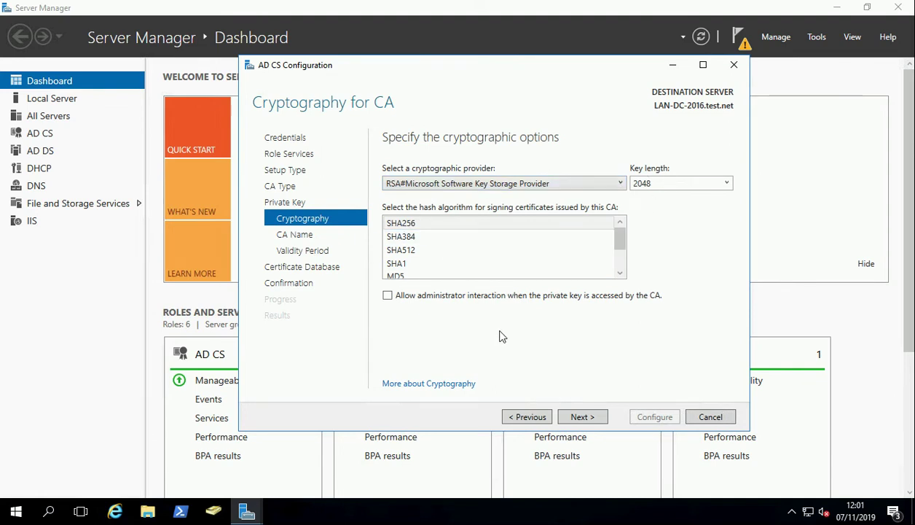
Step: Keep the default cryptography and name the CA TEST-CA
{"action": "left_click", "coordinate": [580, 417]}
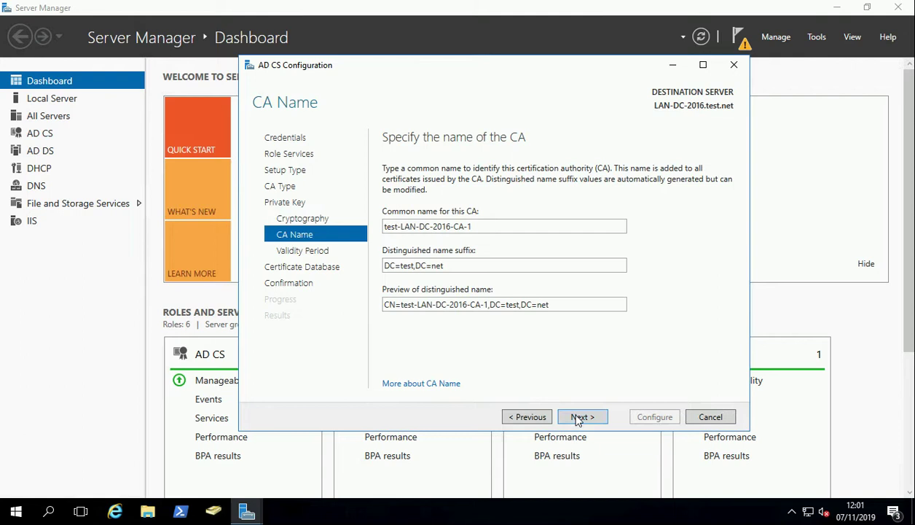
{"action": "left_click", "coordinate": [489, 226]}
{"action": "left_click_drag", "start_coordinate": [490, 226], "coordinate": [373, 228]}
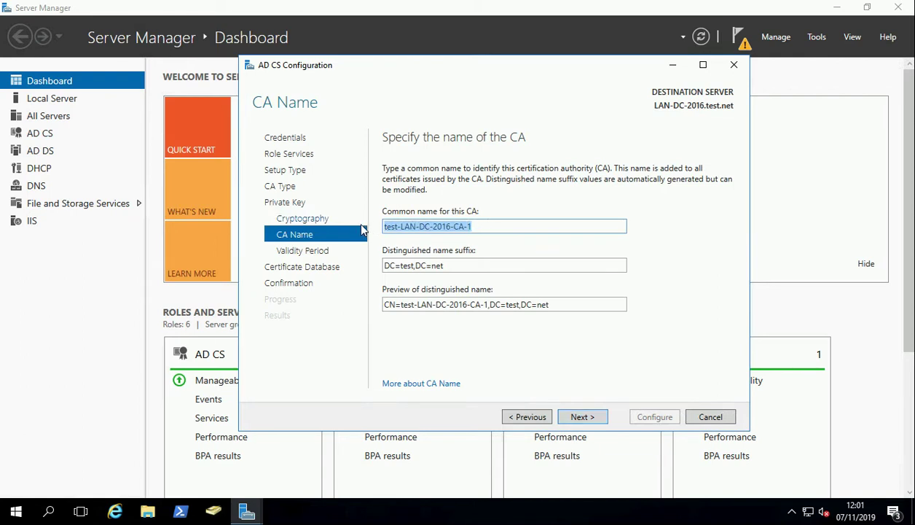
{"action": "type", "text": "TEST-"}
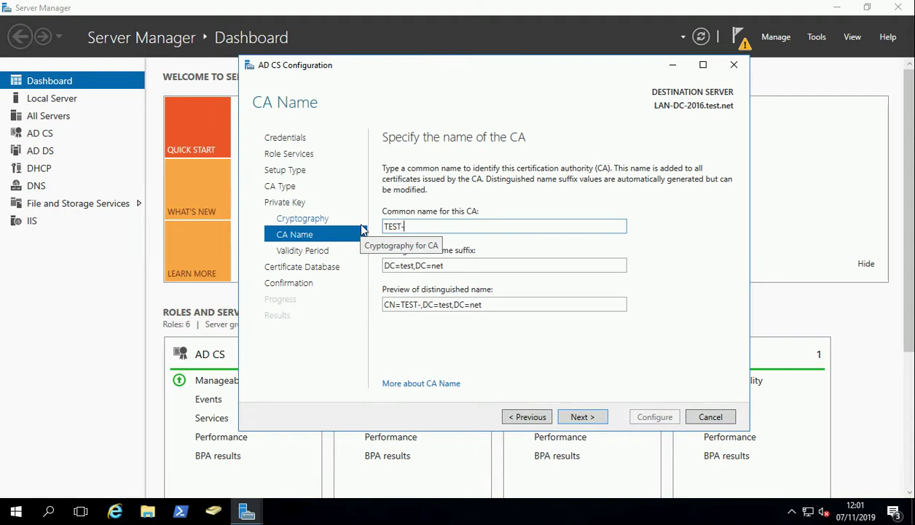
{"action": "type", "text": "CA"}
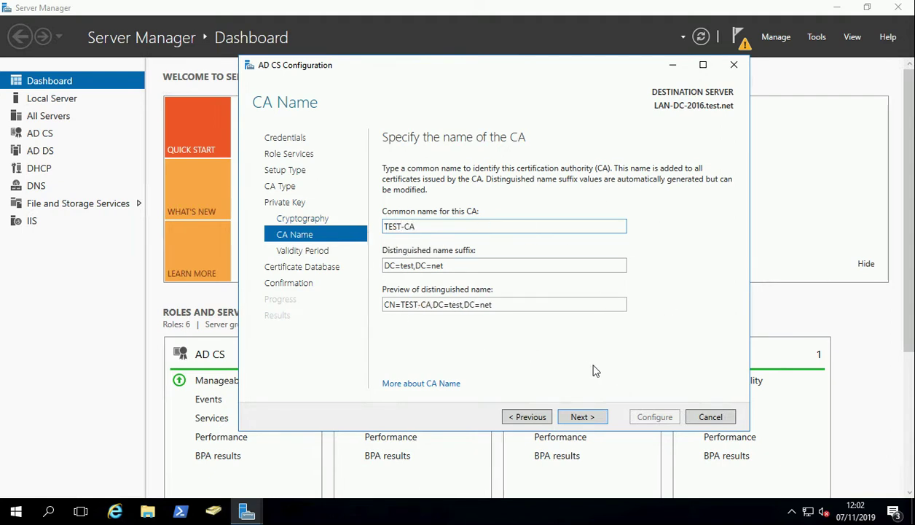
{"action": "left_click", "coordinate": [582, 418]}
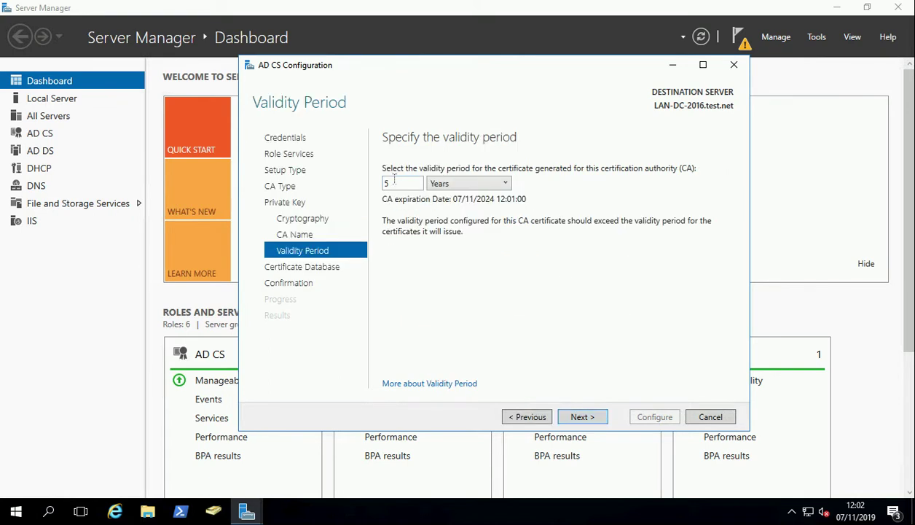
Step: Set a 10-year validity, keep default database locations, and run the configuration
{"action": "double_click", "coordinate": [392, 182]}
{"action": "type", "text": "10"}
{"action": "left_click", "coordinate": [579, 417]}
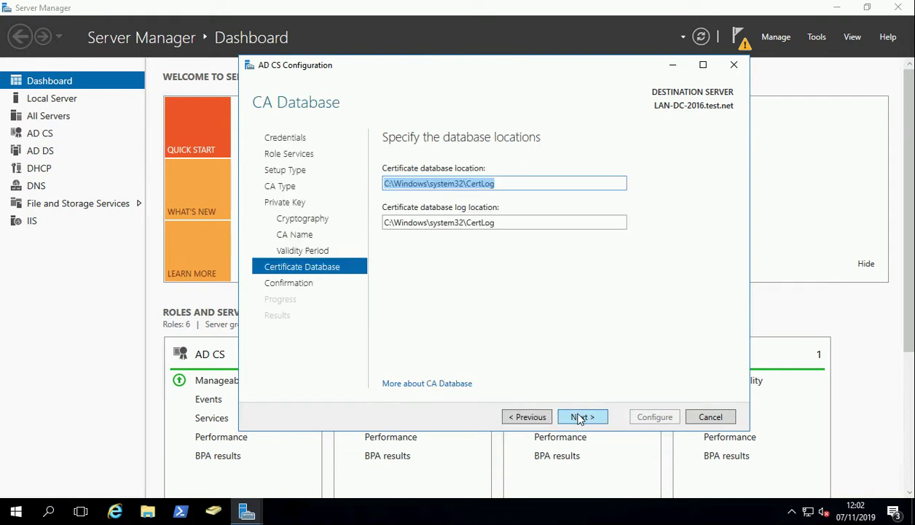
{"action": "left_click", "coordinate": [581, 417]}
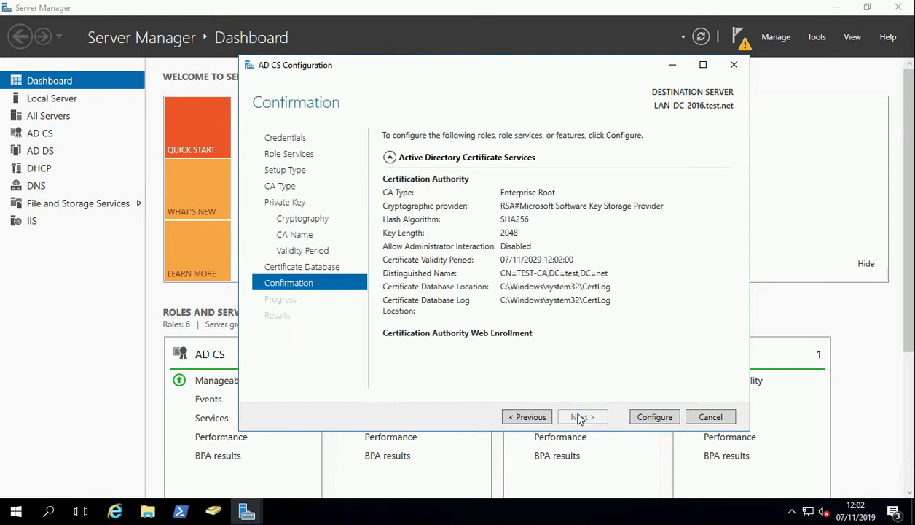
{"action": "left_click", "coordinate": [654, 417]}
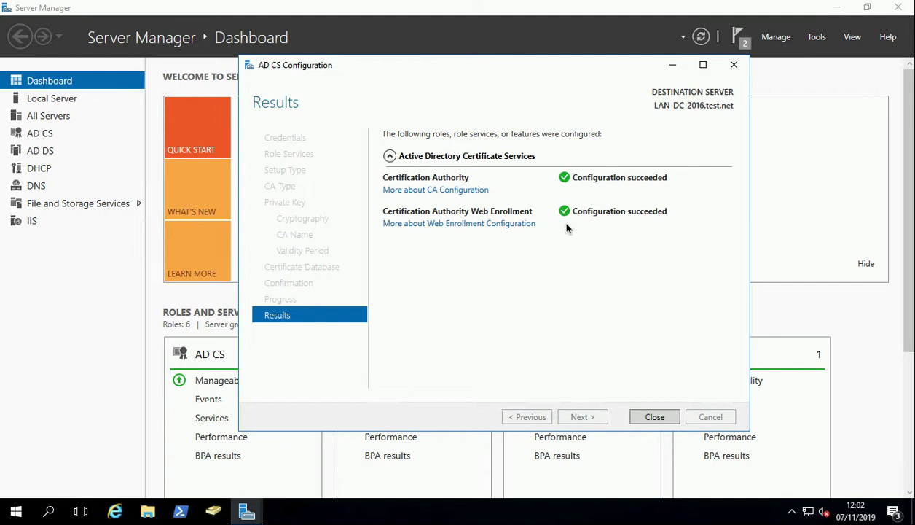
{"action": "left_click", "coordinate": [654, 417]}
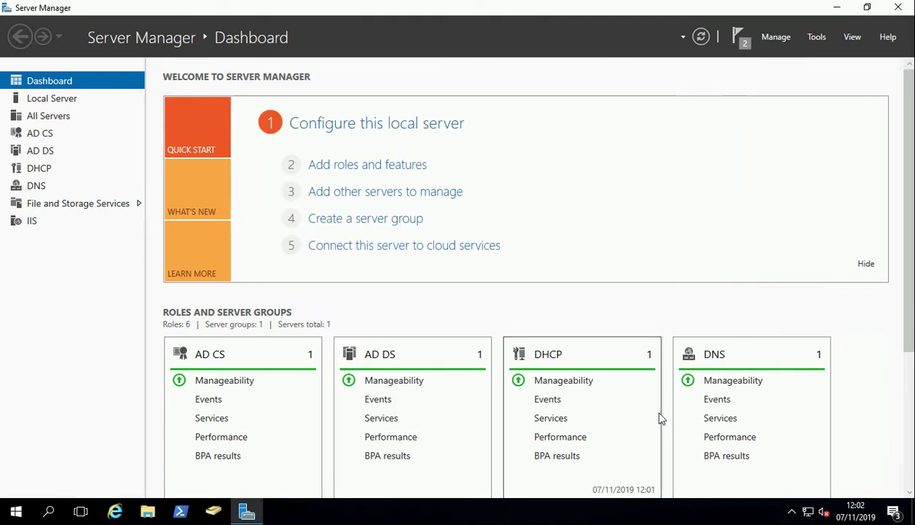
Step: Download the CA certificate from certsrv and save it to the Desktop as Root-CA.cer
{"action": "left_click", "coordinate": [835, 11]}
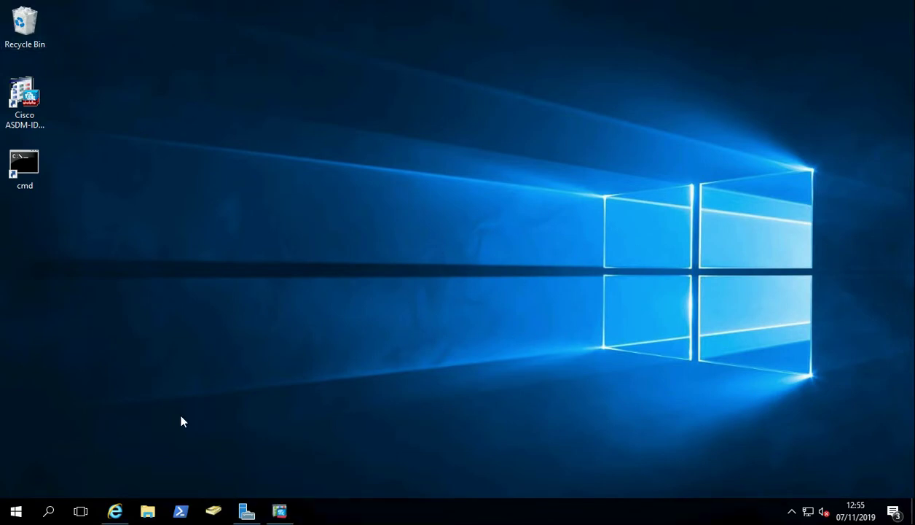
{"action": "left_click", "coordinate": [115, 511]}
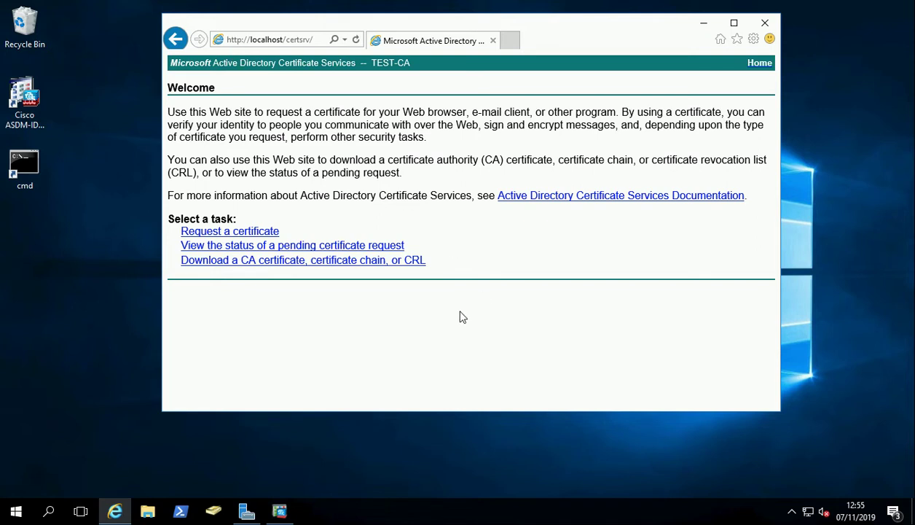
{"action": "left_click", "coordinate": [336, 261]}
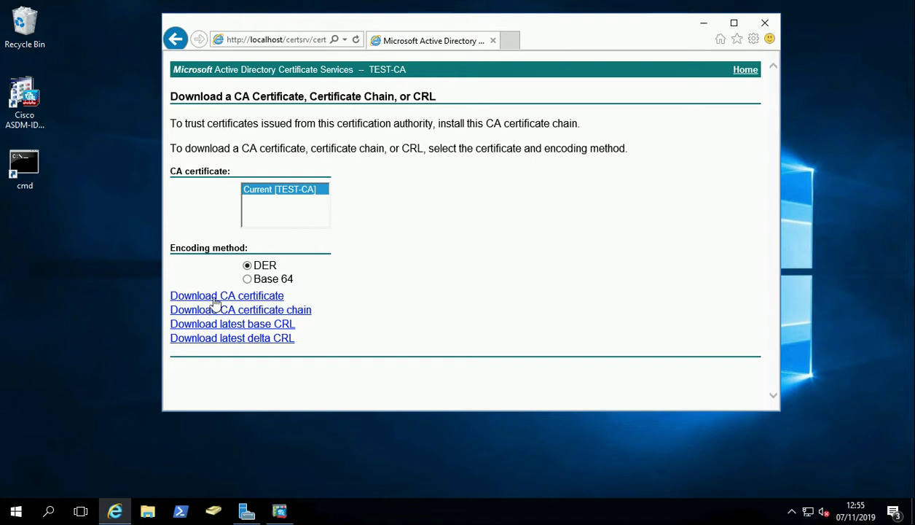
{"action": "left_click", "coordinate": [215, 299]}
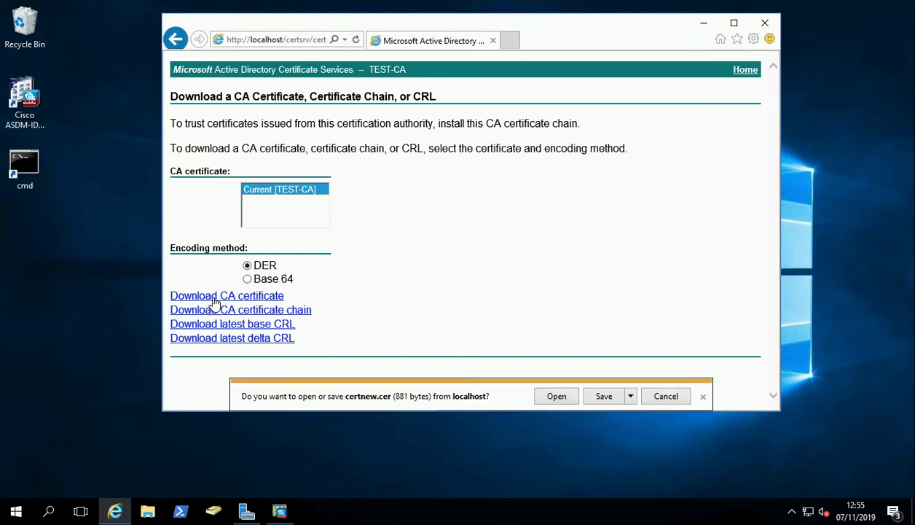
{"action": "left_click", "coordinate": [631, 398]}
{"action": "left_click", "coordinate": [615, 421]}
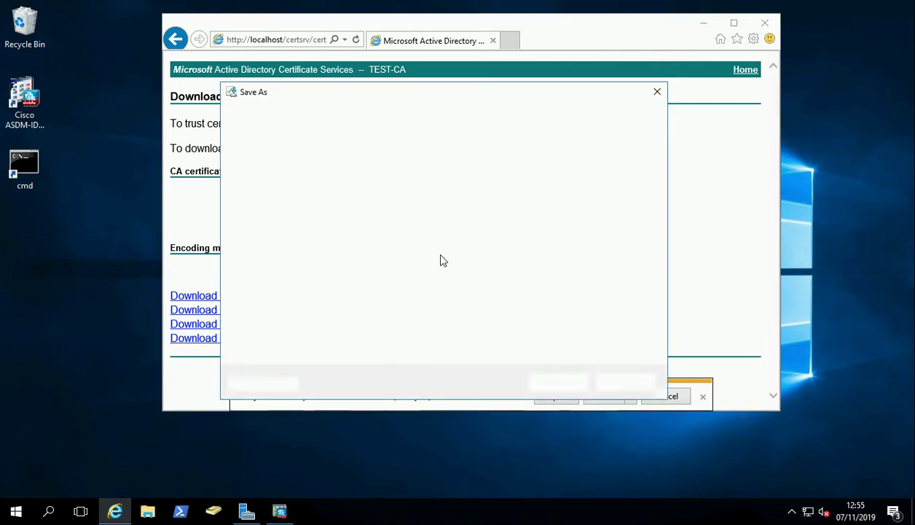
{"action": "left_click", "coordinate": [268, 182]}
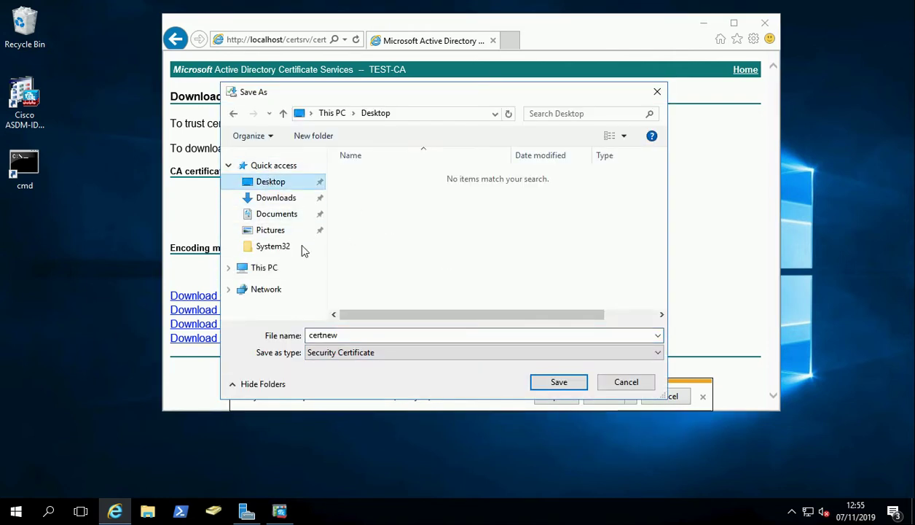
{"action": "left_click_drag", "start_coordinate": [351, 334], "coordinate": [286, 334]}
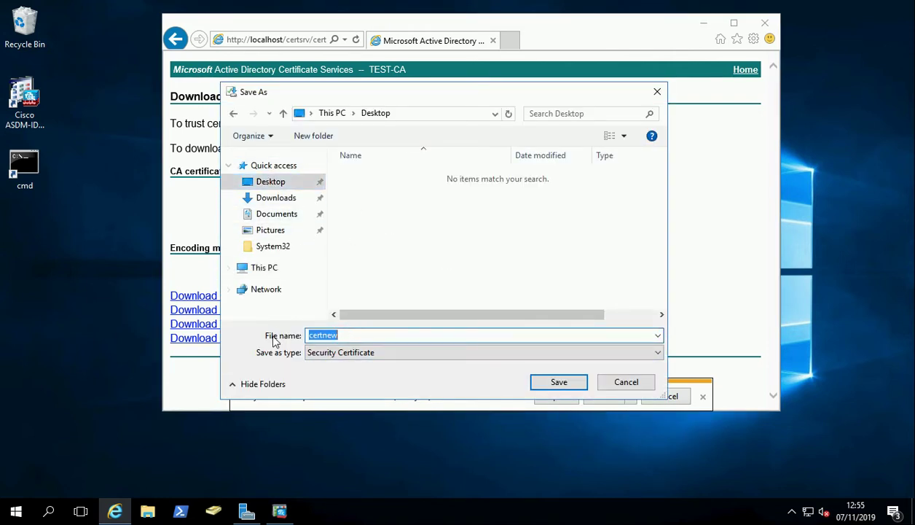
{"action": "type", "text": "Root-CA"}
{"action": "left_click", "coordinate": [561, 384]}
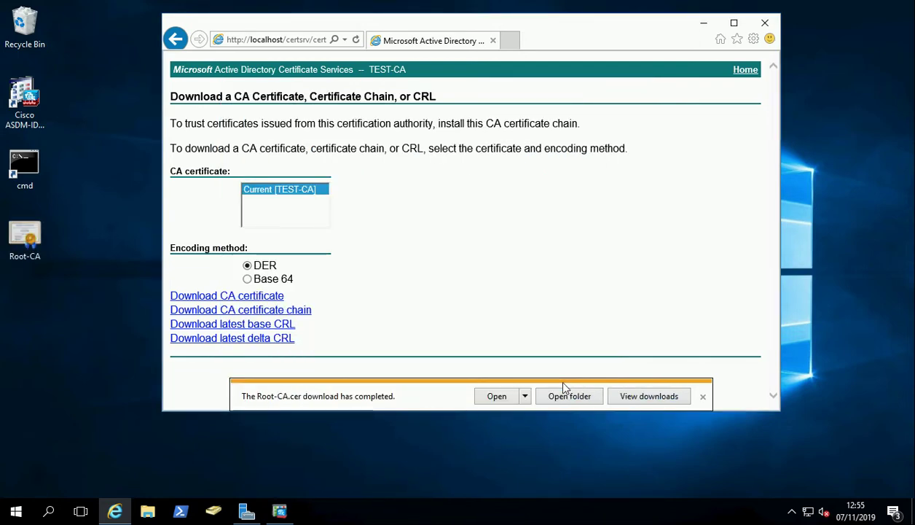
Step: Open Root-CA.cer to check its details, then close it and hide the browser
{"action": "left_click", "coordinate": [704, 398]}
{"action": "double_click", "coordinate": [29, 234]}
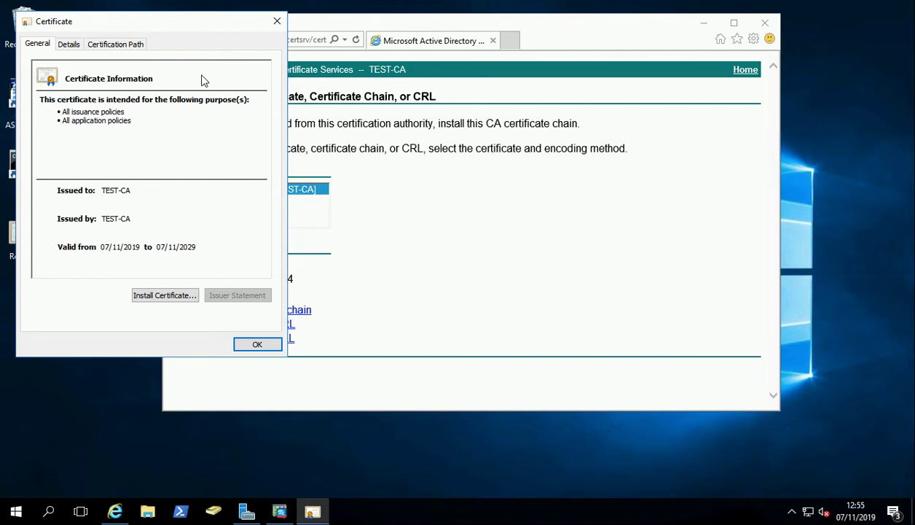
{"action": "left_click", "coordinate": [276, 19]}
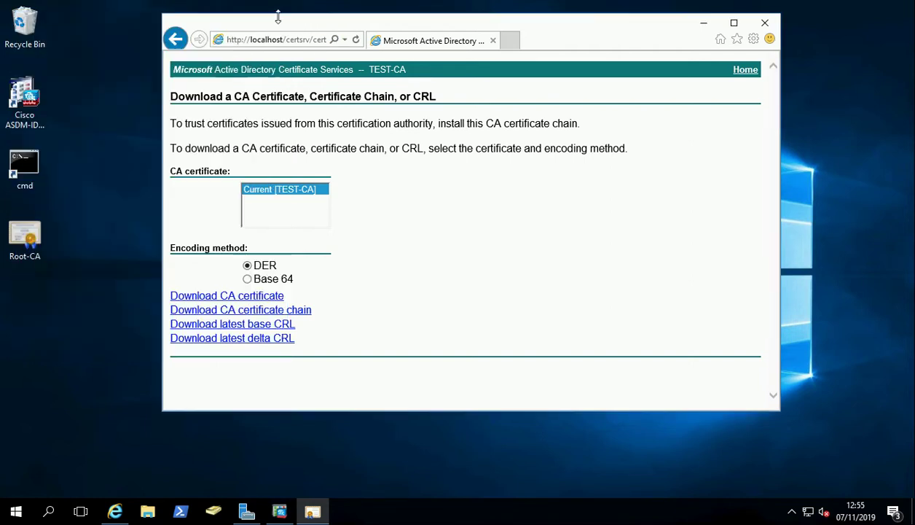
{"action": "left_click", "coordinate": [699, 22]}
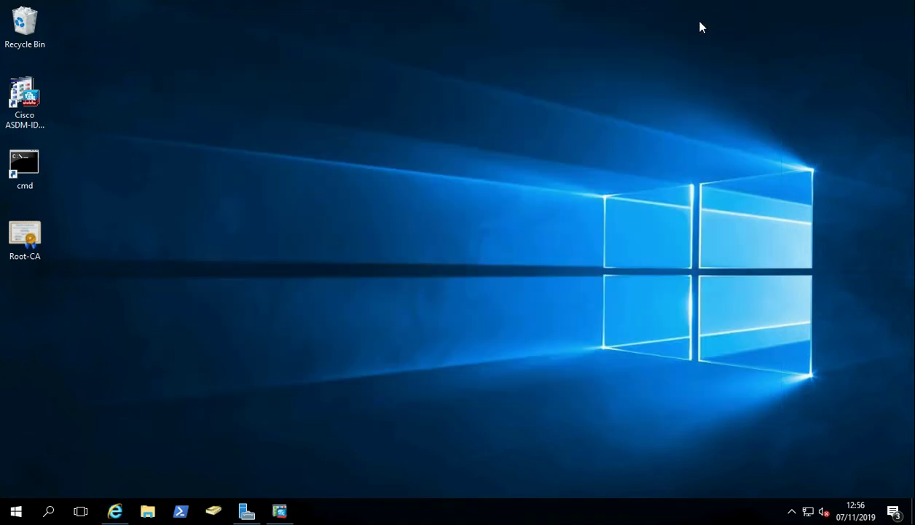
Step: Install Desktop\Root-CA.cer as a trusted CA certificate in ASDM
{"action": "left_click", "coordinate": [279, 510]}
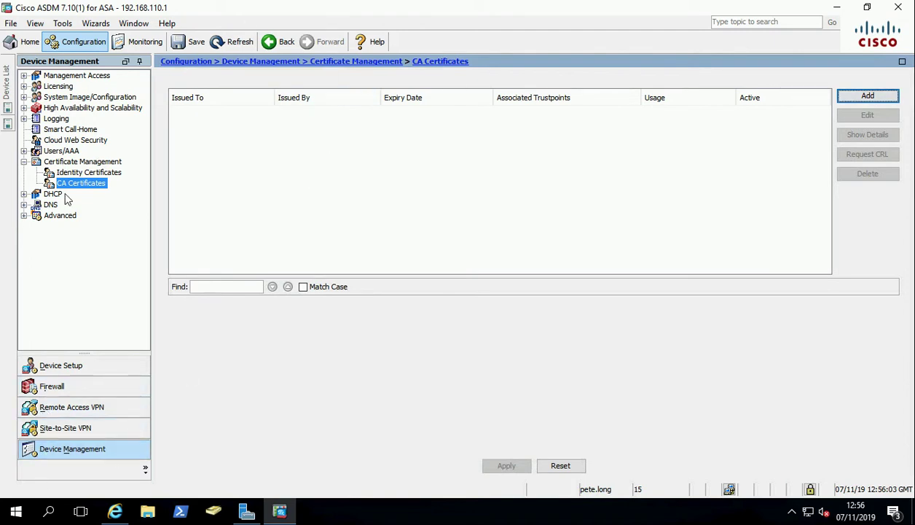
{"action": "left_click", "coordinate": [865, 97]}
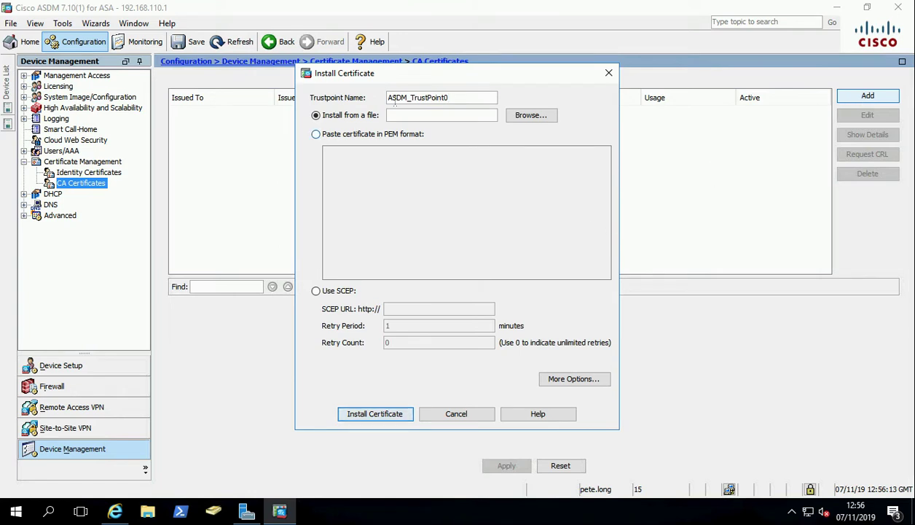
{"action": "left_click", "coordinate": [531, 116]}
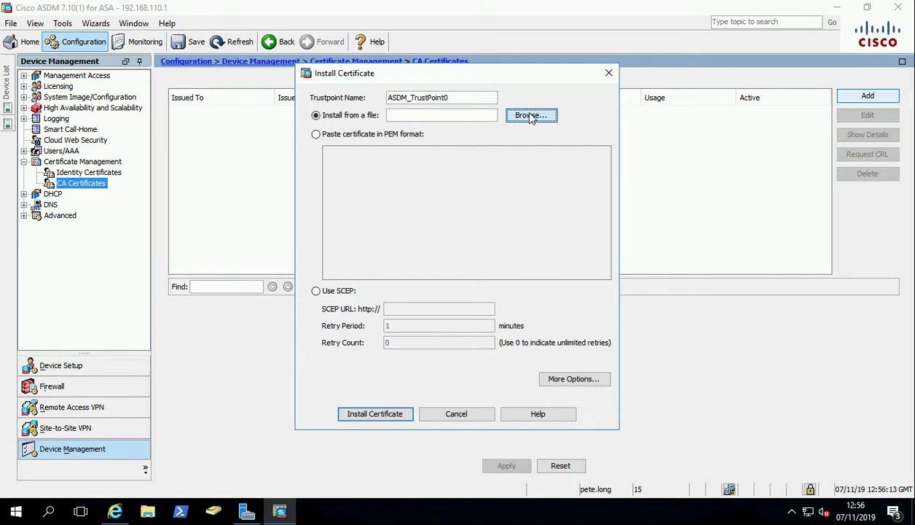
{"action": "left_click", "coordinate": [291, 206]}
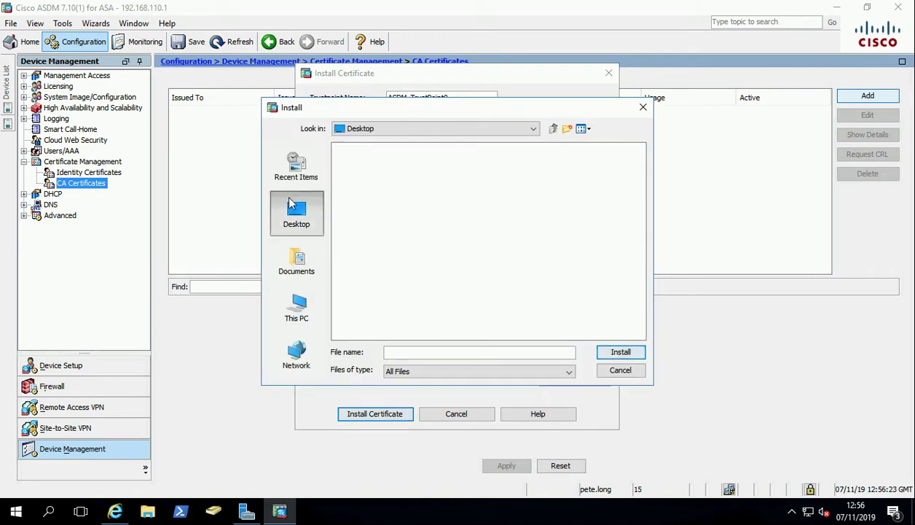
{"action": "left_click", "coordinate": [360, 223]}
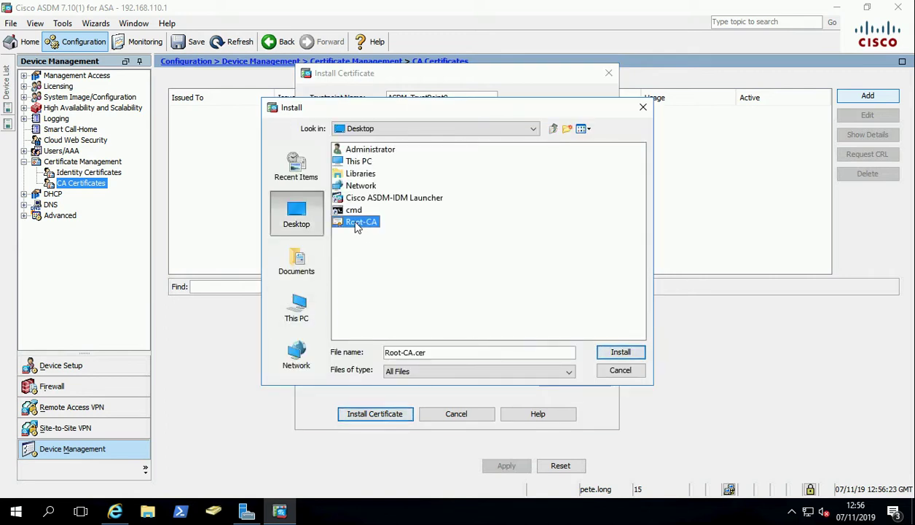
{"action": "left_click", "coordinate": [620, 352]}
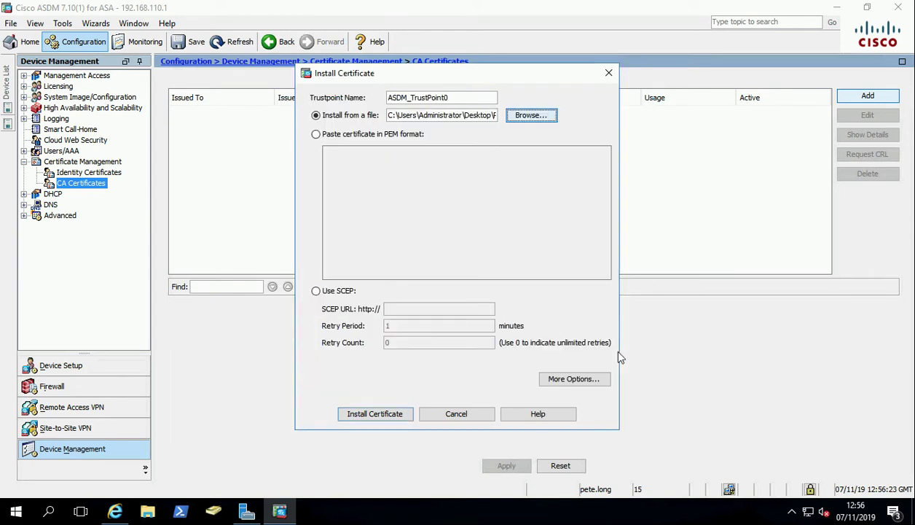
{"action": "left_click", "coordinate": [388, 417]}
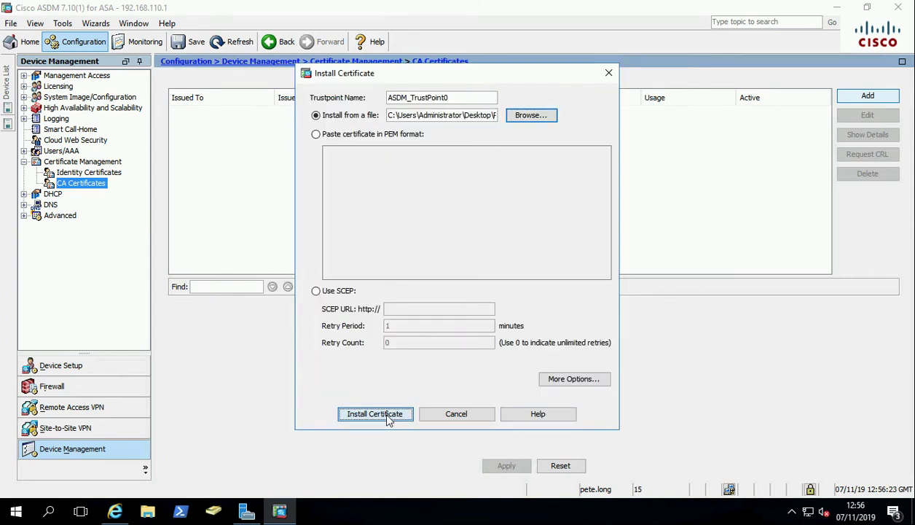
{"action": "left_click", "coordinate": [459, 295]}
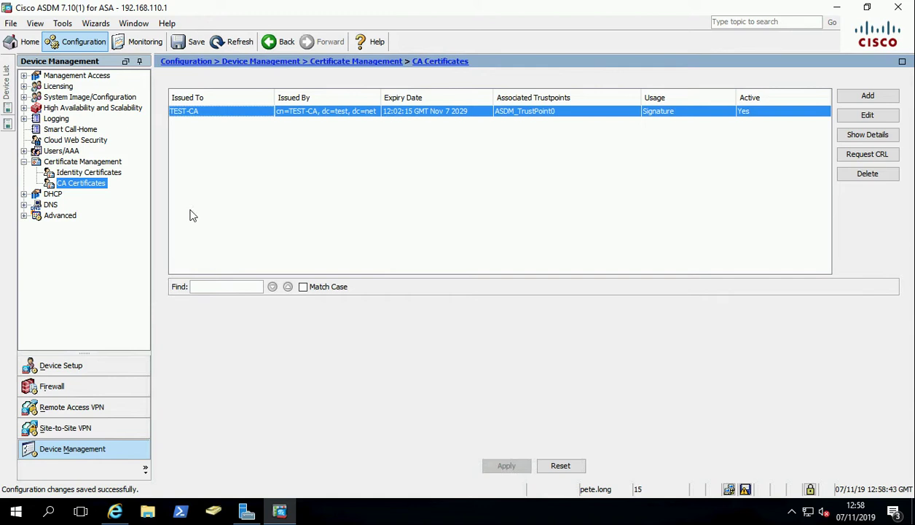
Step: Begin adding a new identity certificate with a newly created key pair
{"action": "left_click", "coordinate": [86, 172]}
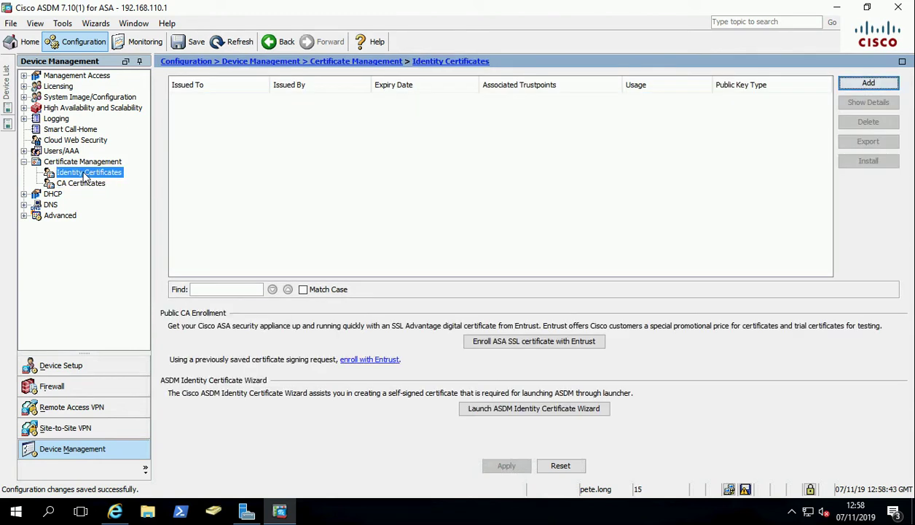
{"action": "left_click", "coordinate": [867, 82]}
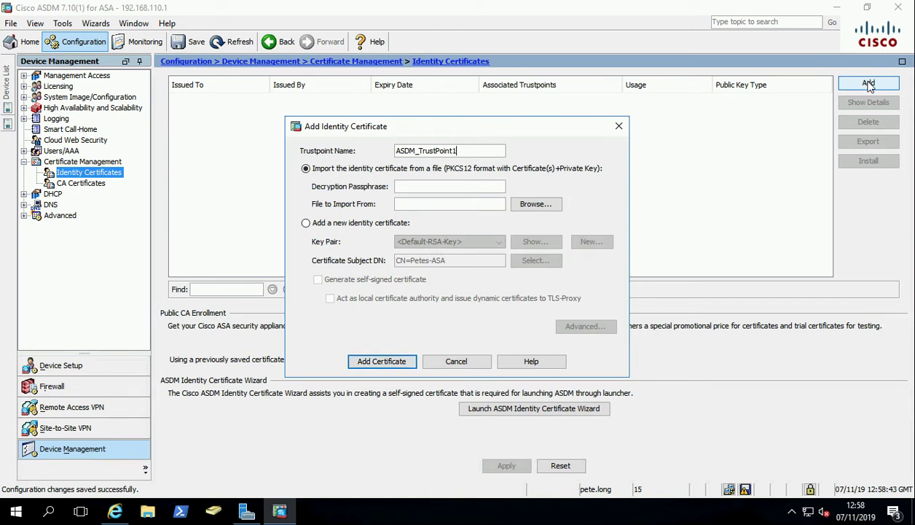
{"action": "left_click", "coordinate": [307, 224]}
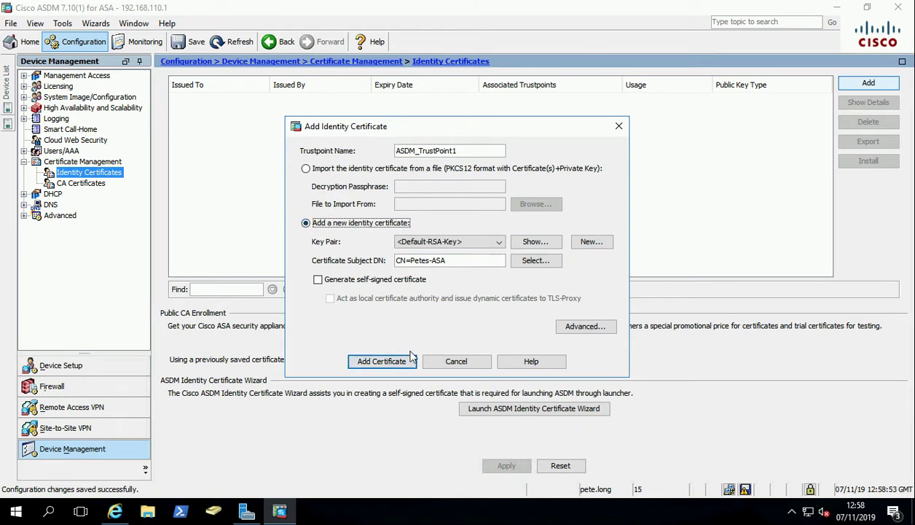
{"action": "left_click", "coordinate": [590, 243]}
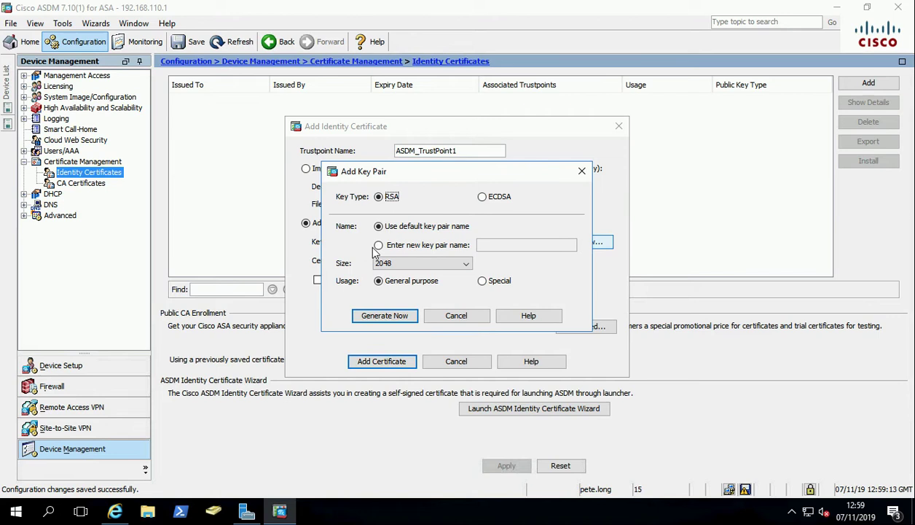
Step: Generate a 2048-bit key pair named PNL-KEY-PAIR
{"action": "left_click", "coordinate": [378, 245]}
{"action": "left_click", "coordinate": [488, 245]}
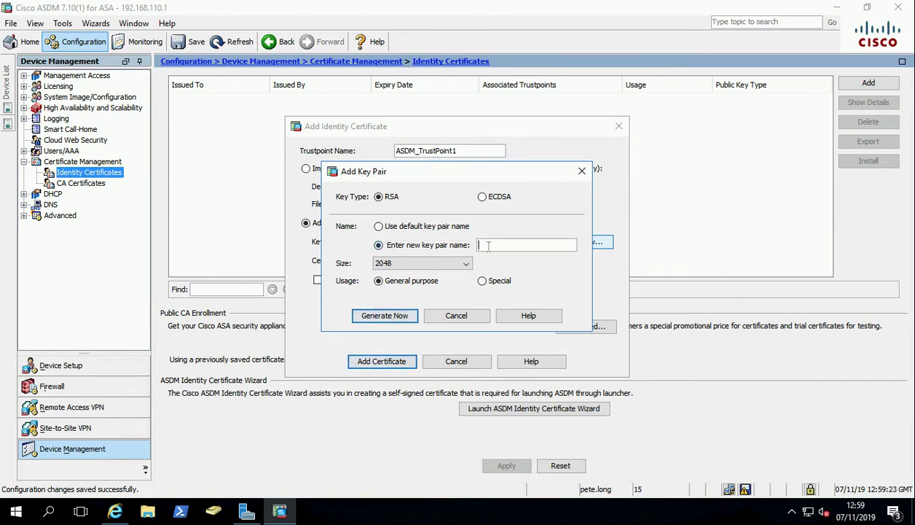
{"action": "type", "text": "PN"}
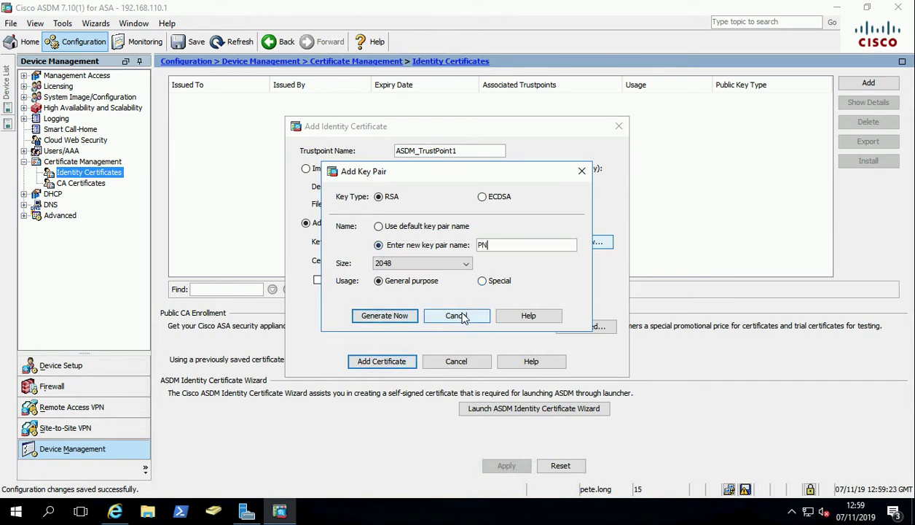
{"action": "type", "text": "L-KEY-PAIR"}
{"action": "left_click", "coordinate": [390, 260]}
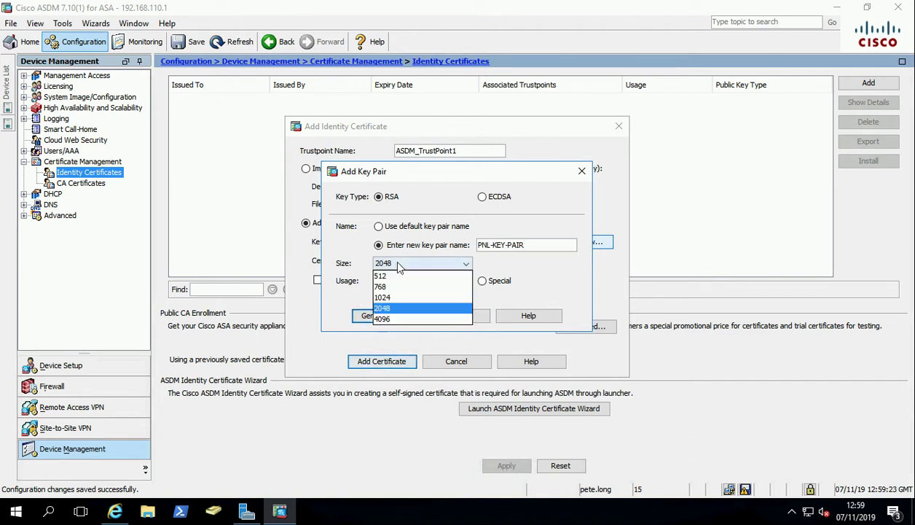
{"action": "left_click", "coordinate": [384, 308]}
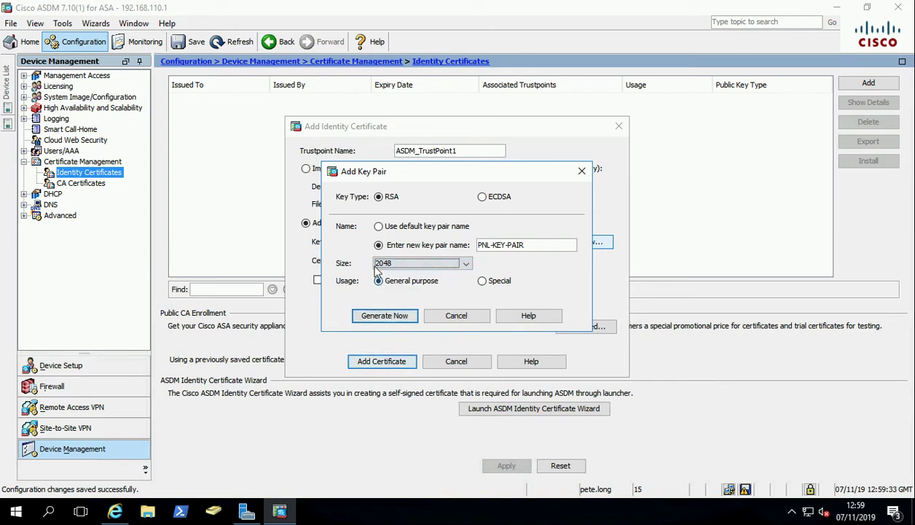
{"action": "left_click", "coordinate": [384, 316]}
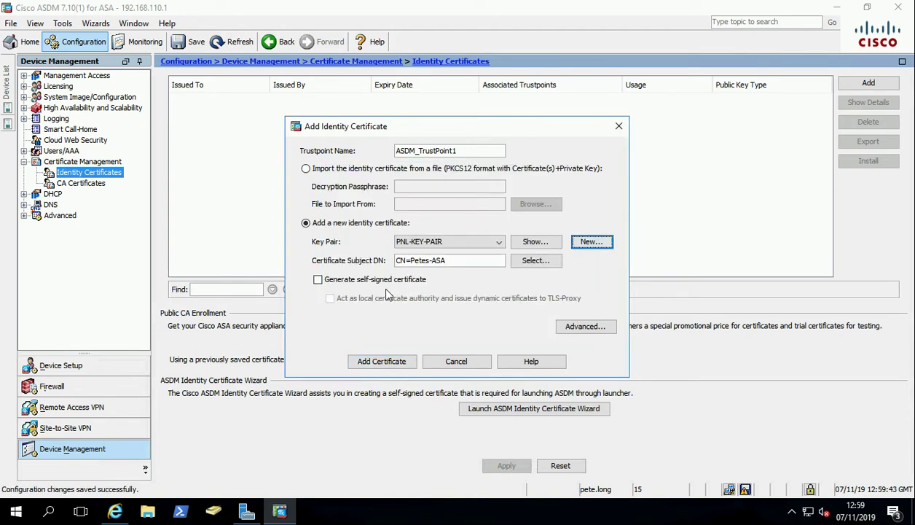
Step: Add subject DN attributes CN=ASA.testbench.com and C=GB
{"action": "left_click", "coordinate": [531, 263]}
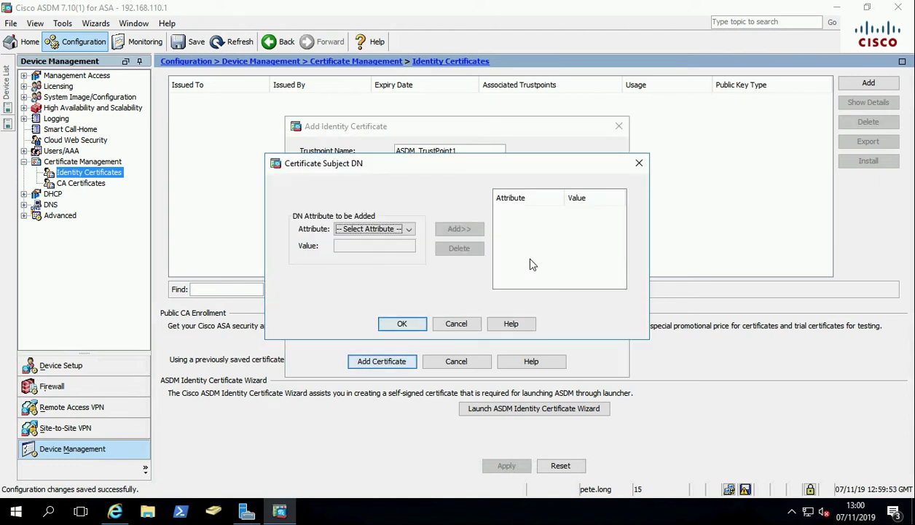
{"action": "left_click", "coordinate": [386, 231]}
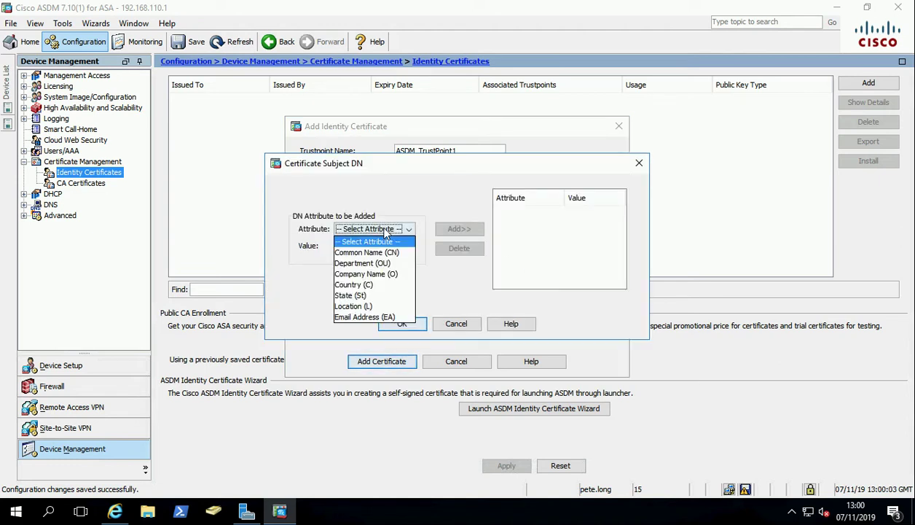
{"action": "left_click", "coordinate": [392, 253]}
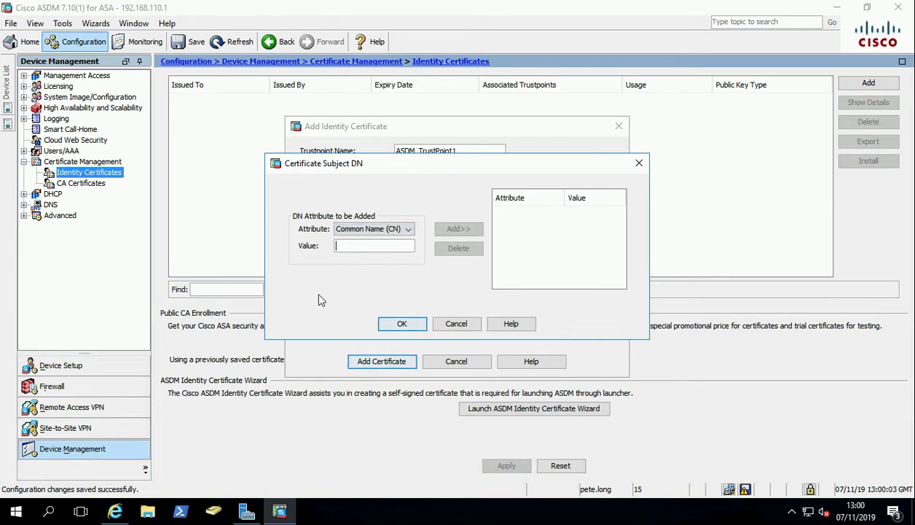
{"action": "type", "text": "ASA"}
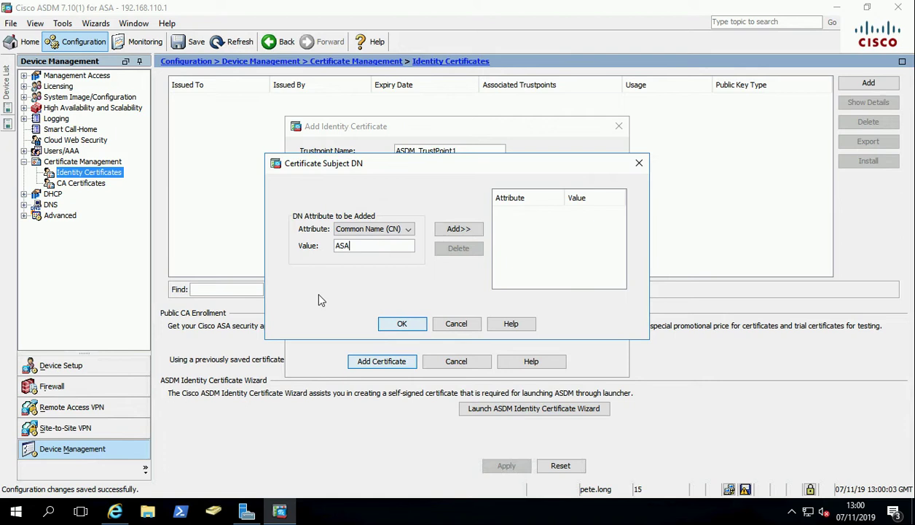
{"action": "type", "text": ".testbench.com"}
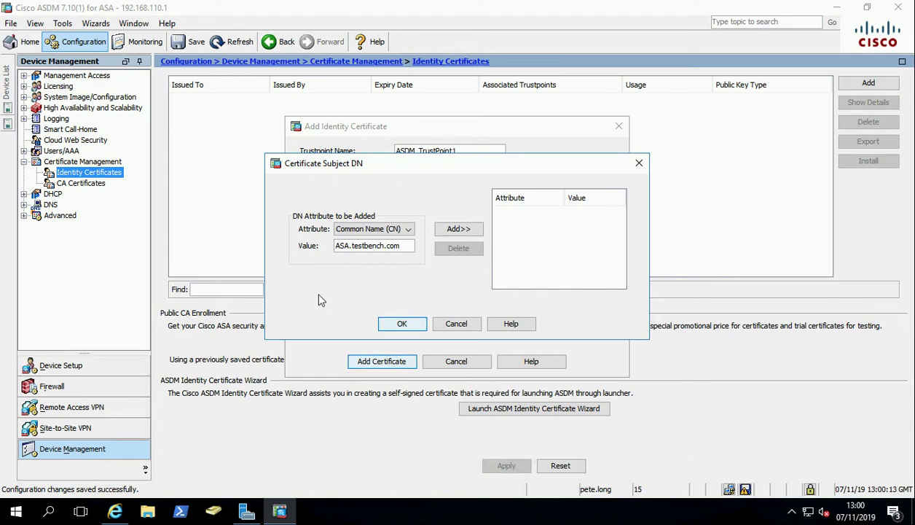
{"action": "left_click", "coordinate": [463, 230]}
{"action": "left_click", "coordinate": [400, 229]}
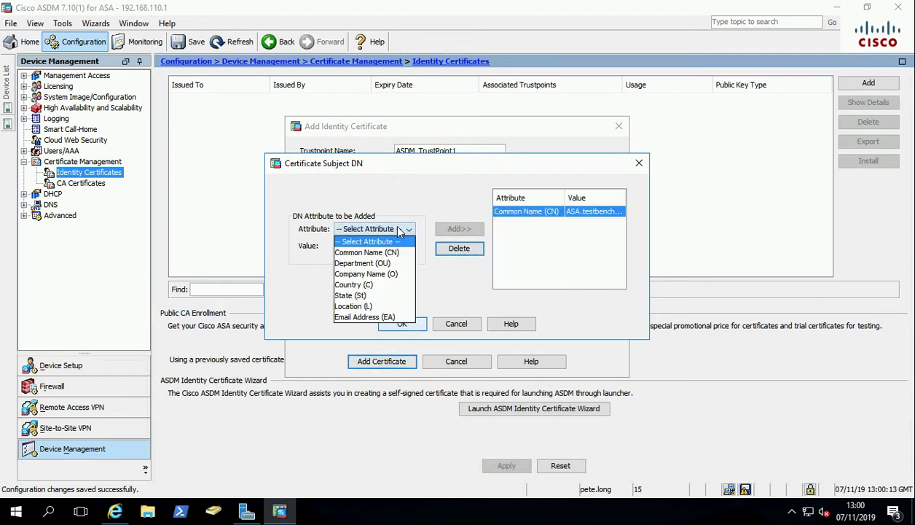
{"action": "left_click", "coordinate": [370, 286]}
{"action": "left_click", "coordinate": [344, 246]}
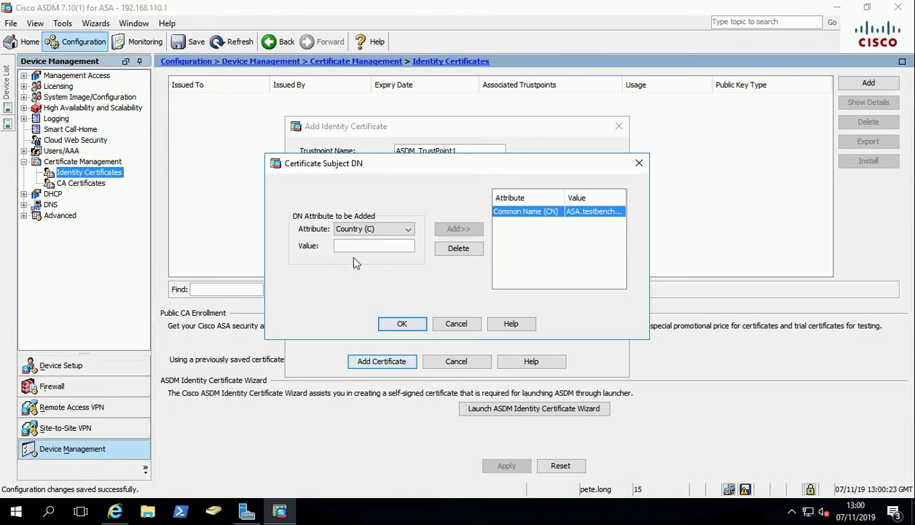
{"action": "type", "text": "GB"}
{"action": "left_click", "coordinate": [459, 229]}
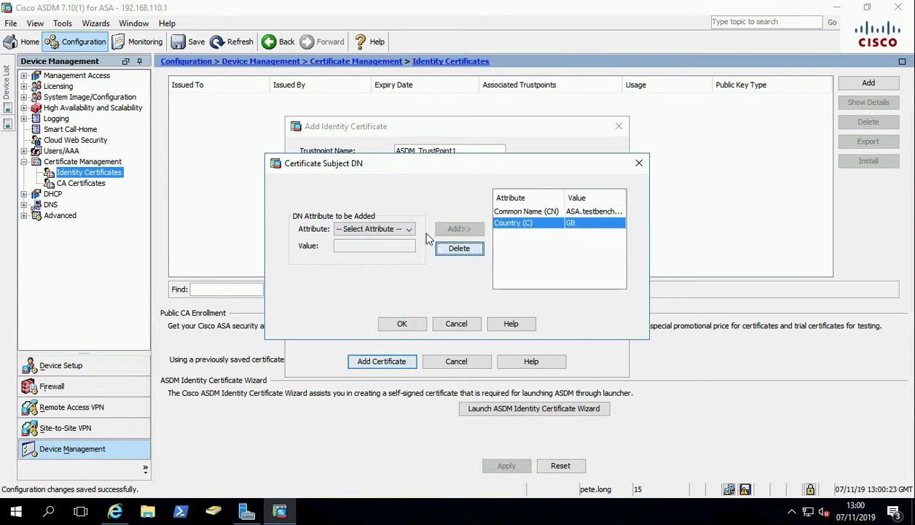
Step: Add OU=PeteNetLive and St=Teesside, then apply the subject DN
{"action": "left_click", "coordinate": [409, 230]}
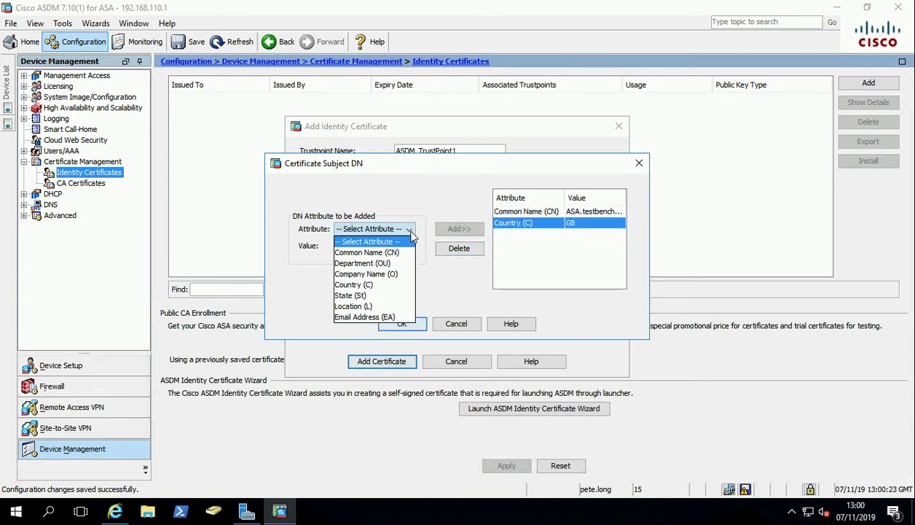
{"action": "left_click", "coordinate": [375, 263]}
{"action": "left_click", "coordinate": [357, 246]}
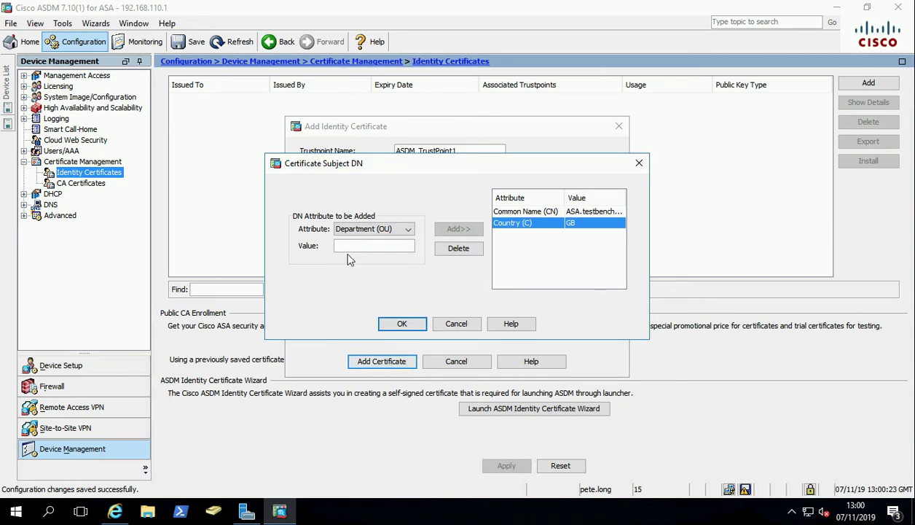
{"action": "type", "text": "PeteNetLive"}
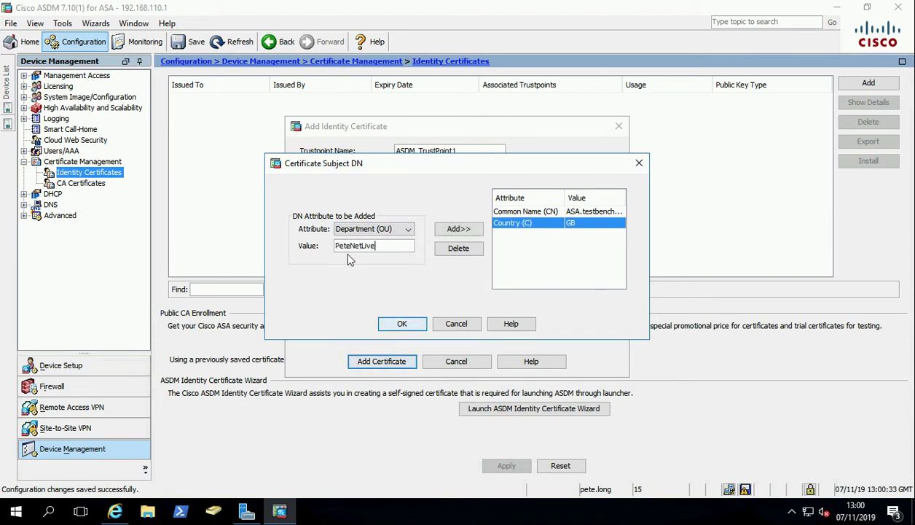
{"action": "left_click", "coordinate": [459, 229]}
{"action": "left_click", "coordinate": [385, 230]}
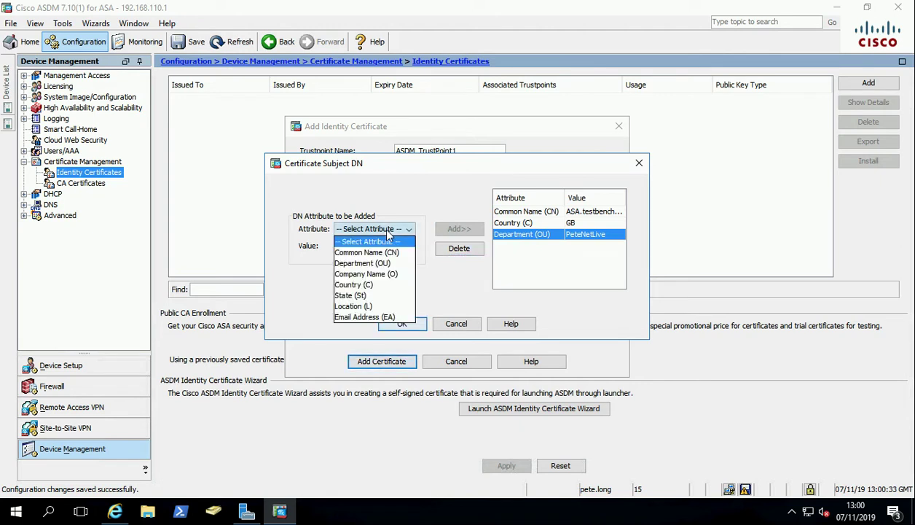
{"action": "left_click", "coordinate": [363, 296]}
{"action": "left_click", "coordinate": [342, 245]}
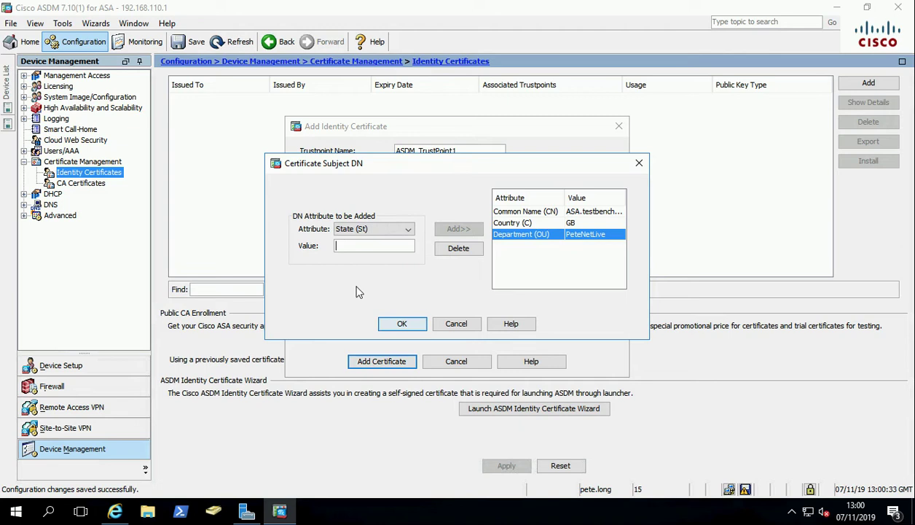
{"action": "type", "text": "Teesside"}
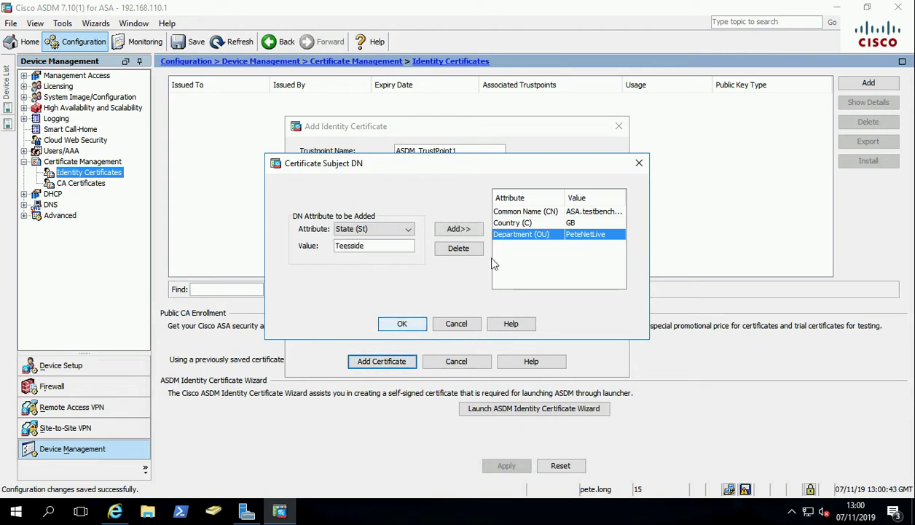
{"action": "left_click", "coordinate": [447, 230]}
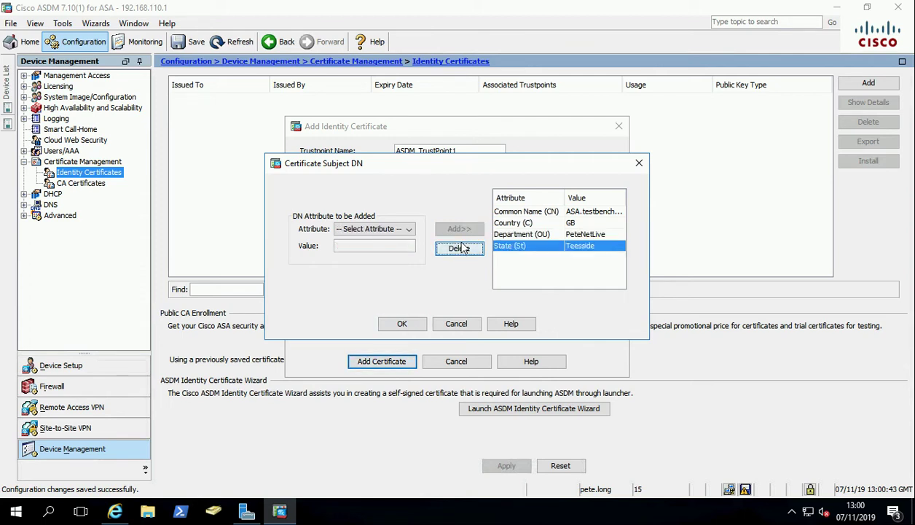
{"action": "left_click", "coordinate": [402, 323]}
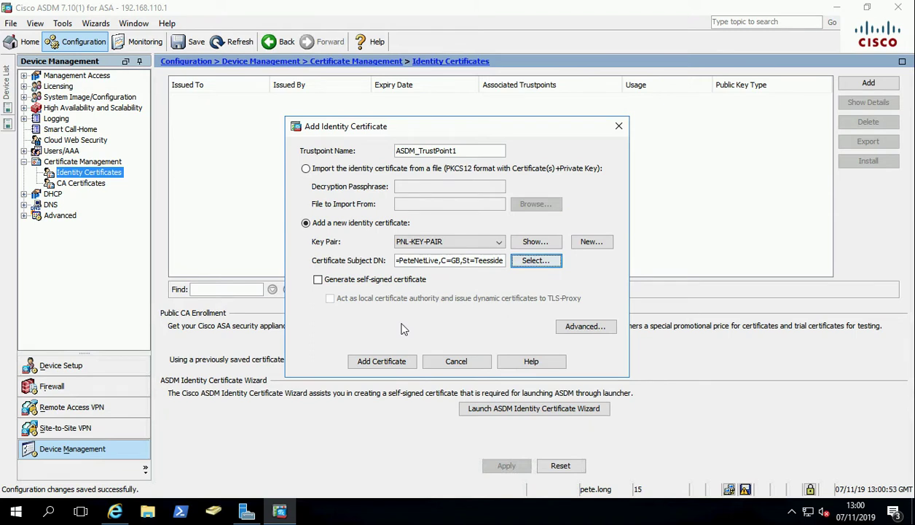
Step: Replace the certificate FQDN Petes-ASA. with asa.testbench.com in the advanced options
{"action": "left_click", "coordinate": [583, 328]}
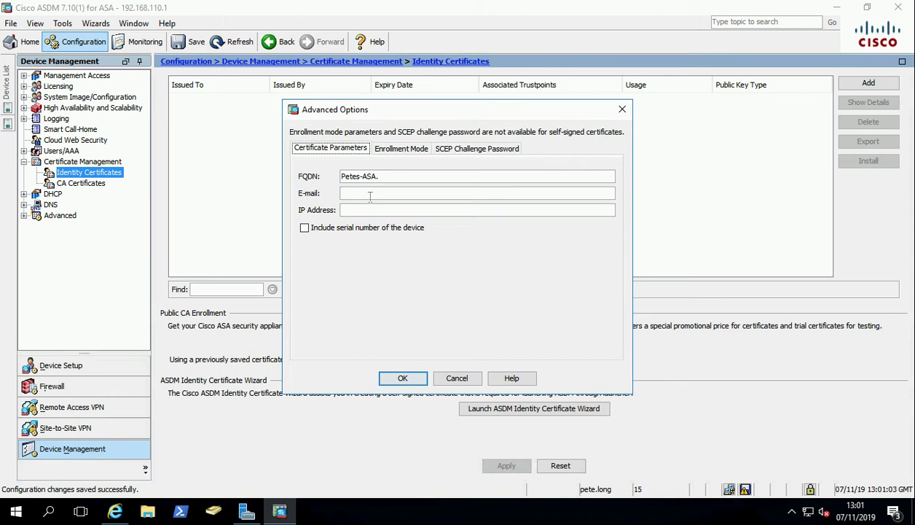
{"action": "left_click_drag", "start_coordinate": [386, 176], "coordinate": [334, 182]}
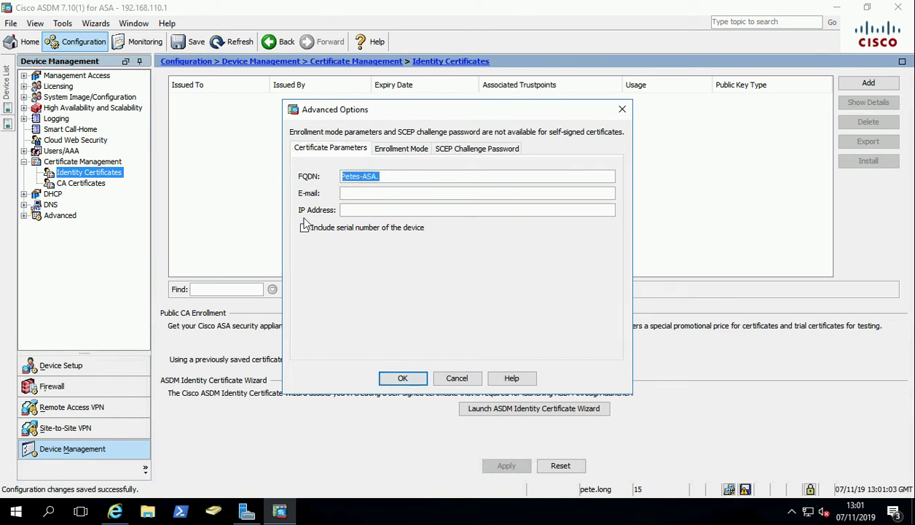
{"action": "type", "text": "asa.testbench.com"}
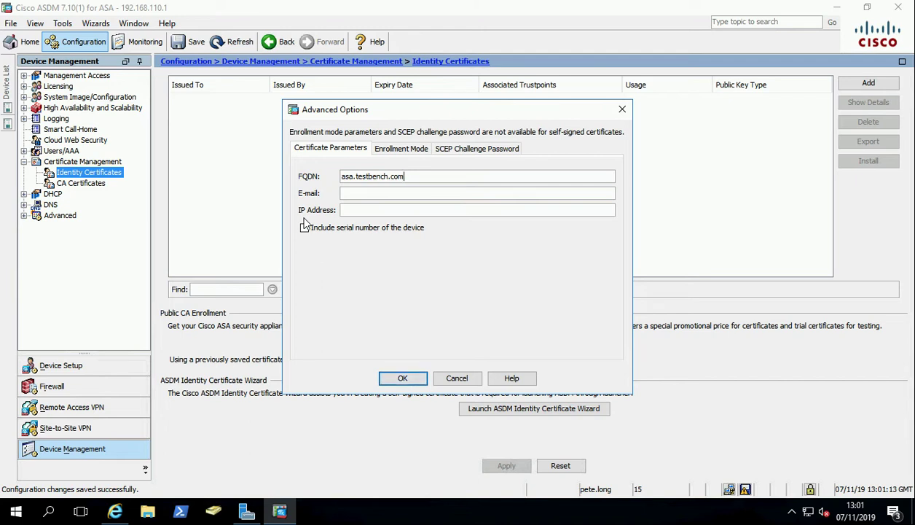
{"action": "left_click", "coordinate": [403, 378]}
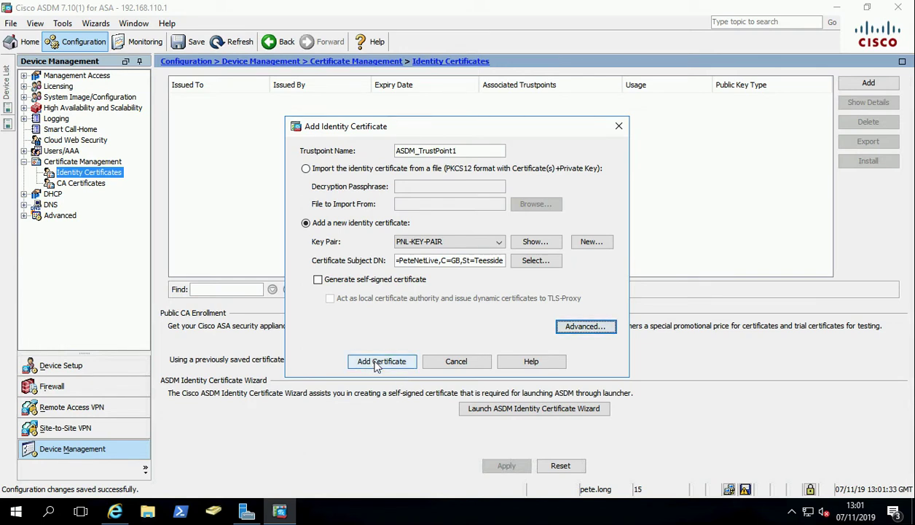
Step: Generate the certificate signing request and save it to the Desktop as Certificate-Request.txt
{"action": "left_click", "coordinate": [377, 362]}
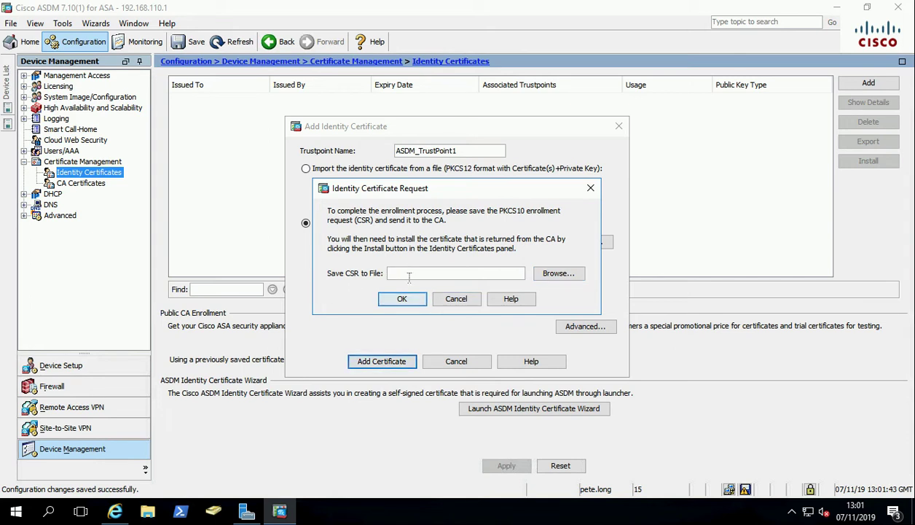
{"action": "type", "text": "Certificate-Request"}
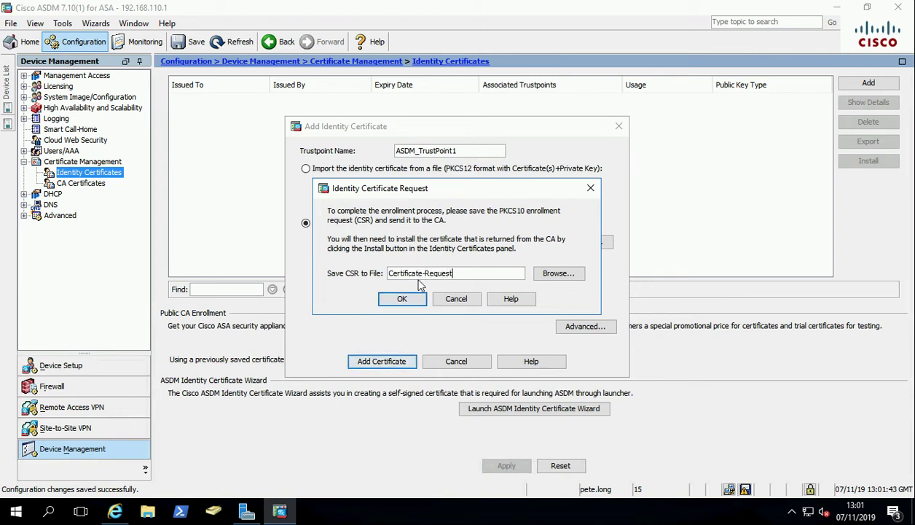
{"action": "type", "text": ".txt"}
{"action": "left_click", "coordinate": [550, 271]}
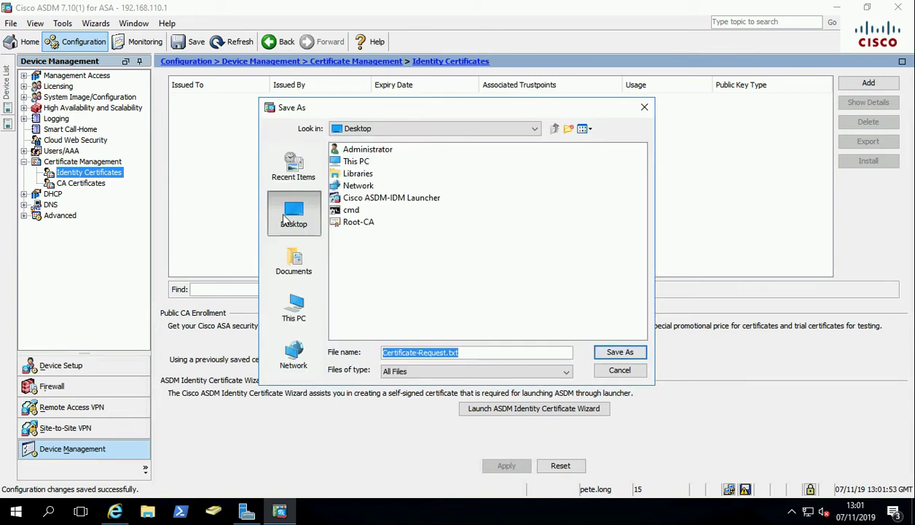
{"action": "left_click", "coordinate": [290, 219]}
{"action": "left_click", "coordinate": [619, 351]}
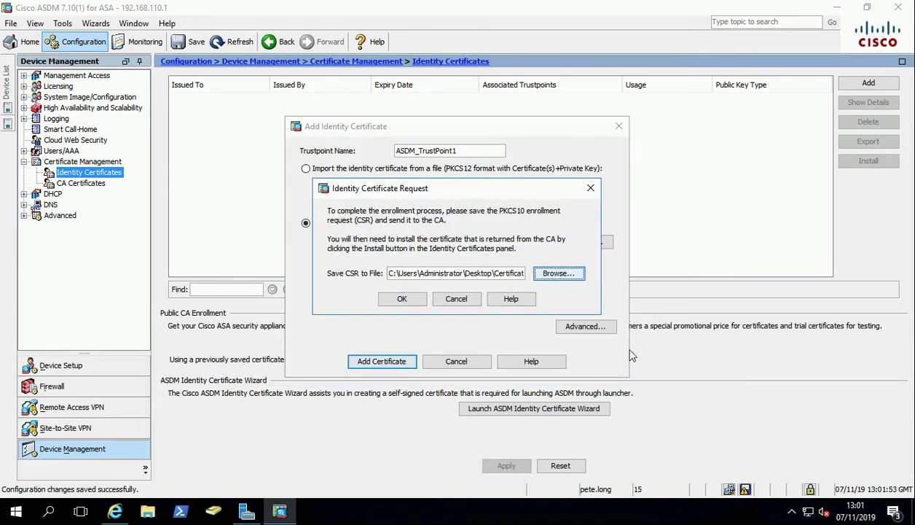
{"action": "left_click", "coordinate": [400, 300]}
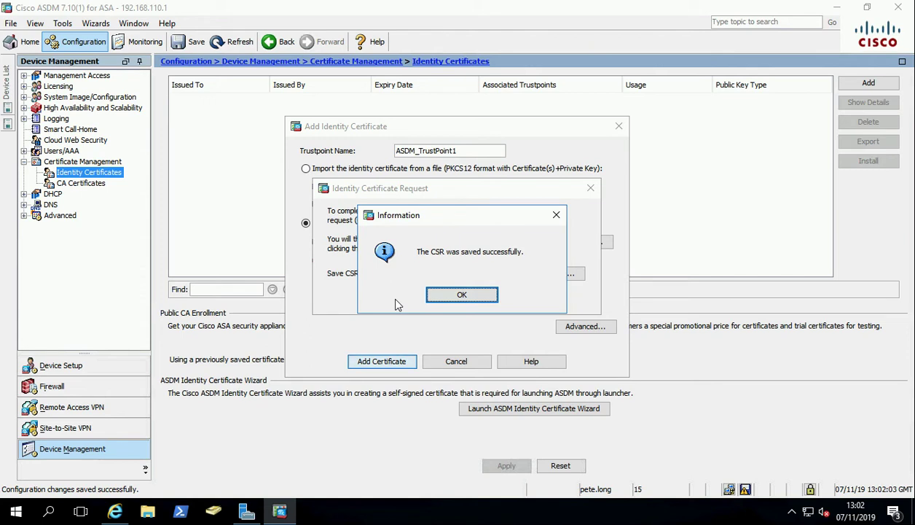
{"action": "left_click", "coordinate": [453, 296]}
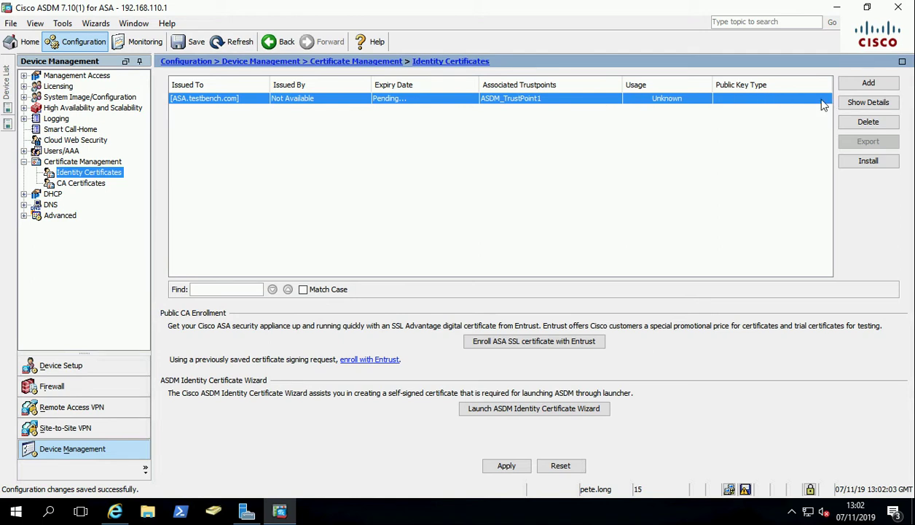
Step: Open the Certificate-Request file from the desktop in Notepad and toggle Word Wrap on and off
{"action": "left_click", "coordinate": [838, 9]}
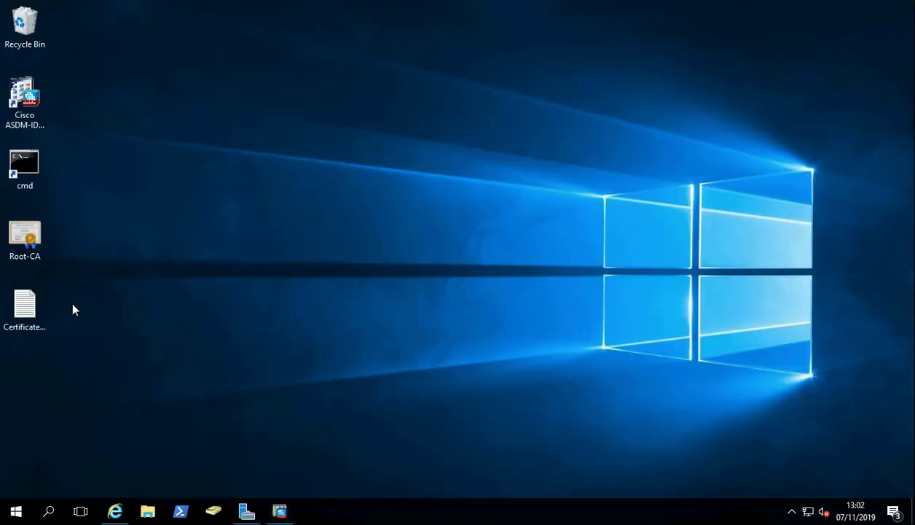
{"action": "double_click", "coordinate": [27, 310]}
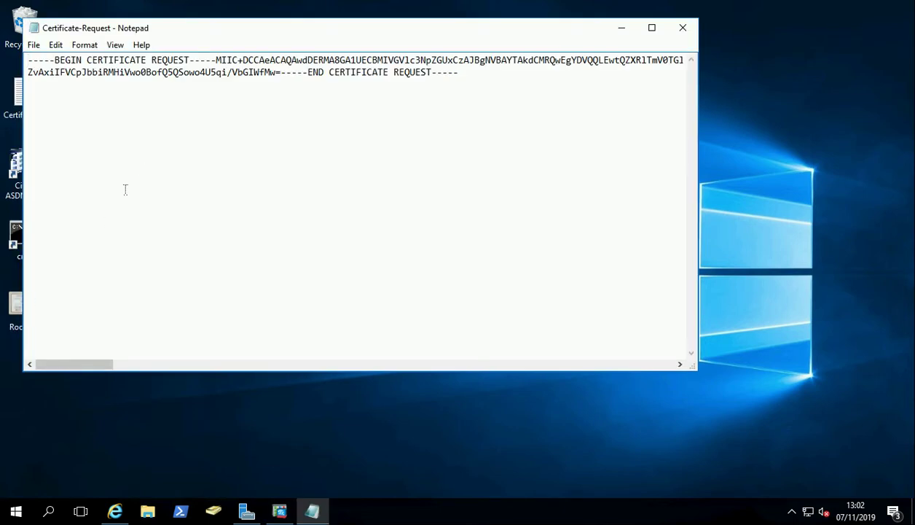
{"action": "left_click", "coordinate": [85, 45]}
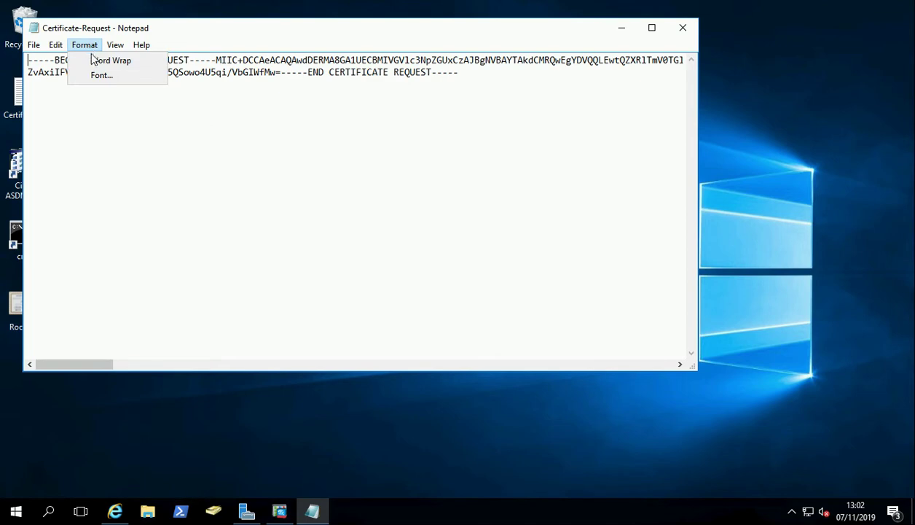
{"action": "left_click", "coordinate": [102, 61]}
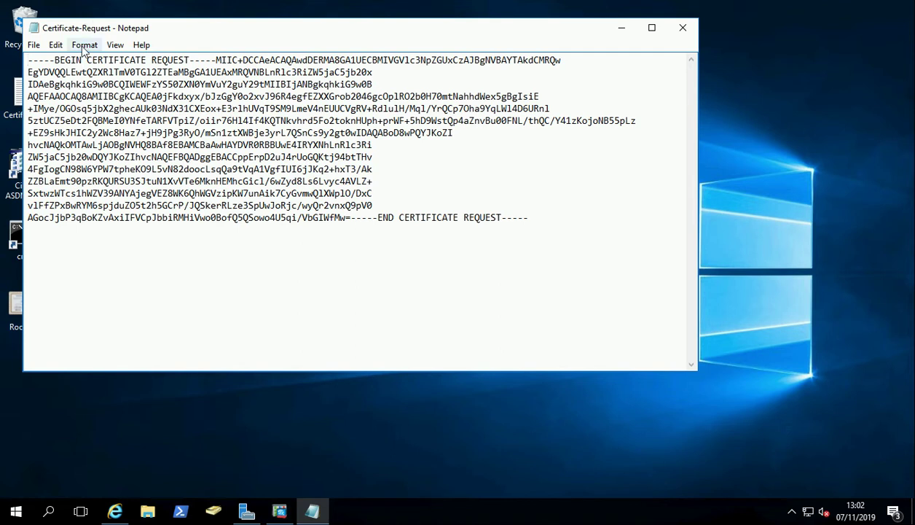
{"action": "left_click", "coordinate": [85, 45]}
{"action": "left_click", "coordinate": [98, 61]}
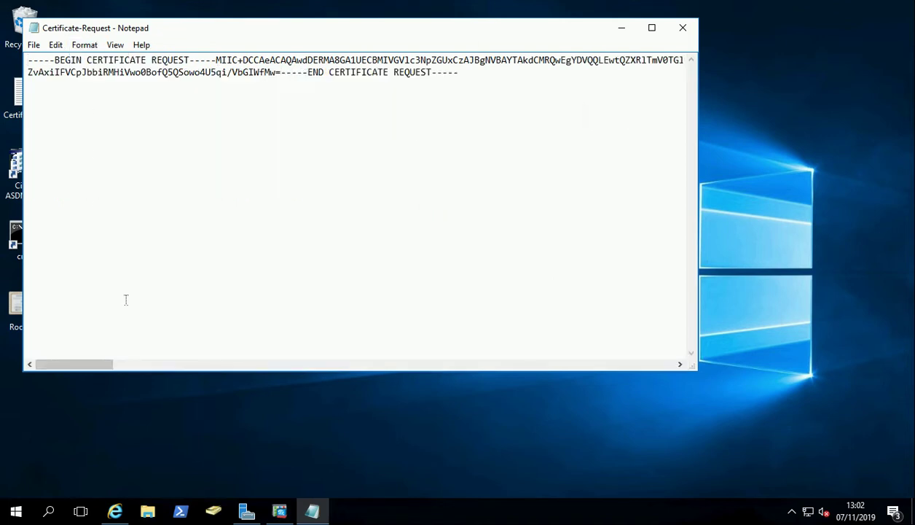
Step: Copy the entire certificate request text and minimize Notepad
{"action": "left_click_drag", "start_coordinate": [459, 73], "coordinate": [28, 60]}
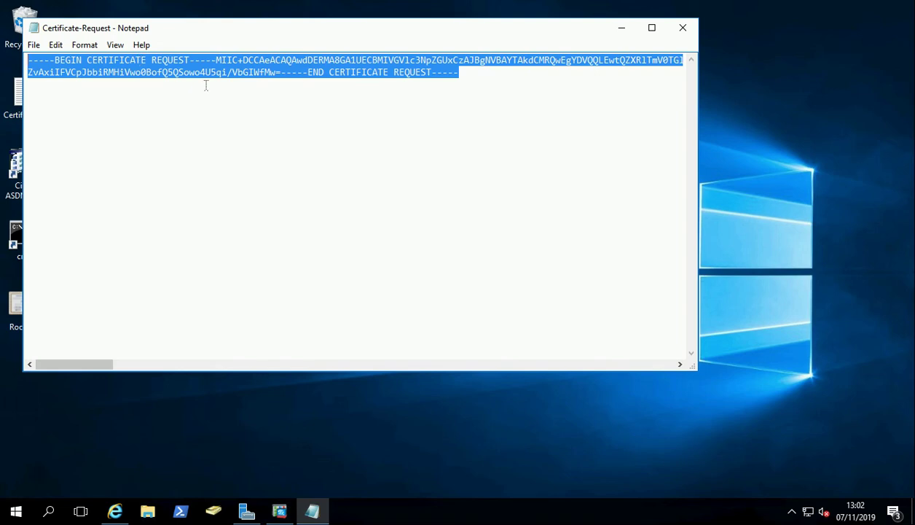
{"action": "right_click", "coordinate": [245, 73]}
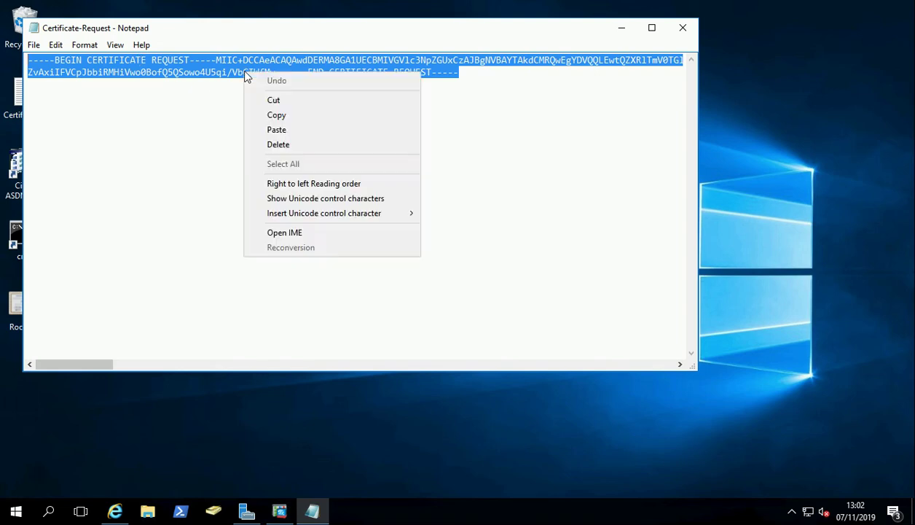
{"action": "left_click", "coordinate": [276, 114]}
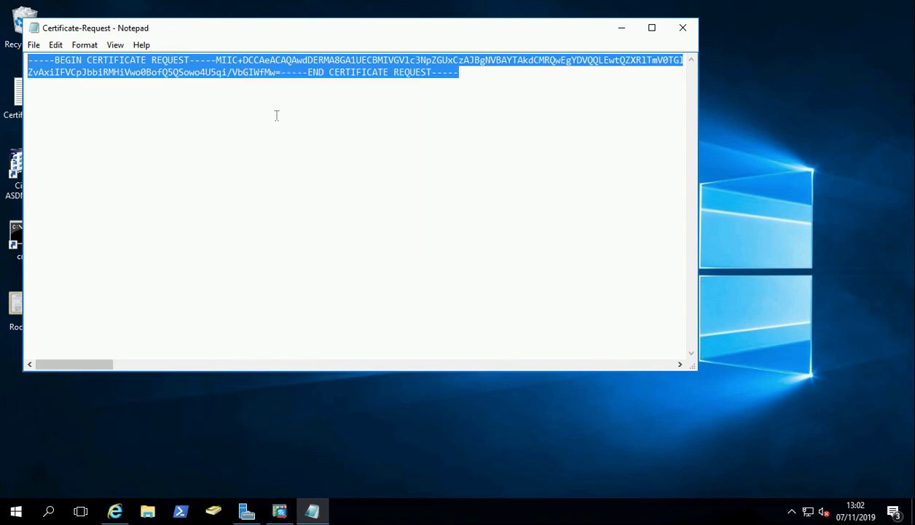
{"action": "left_click", "coordinate": [616, 29]}
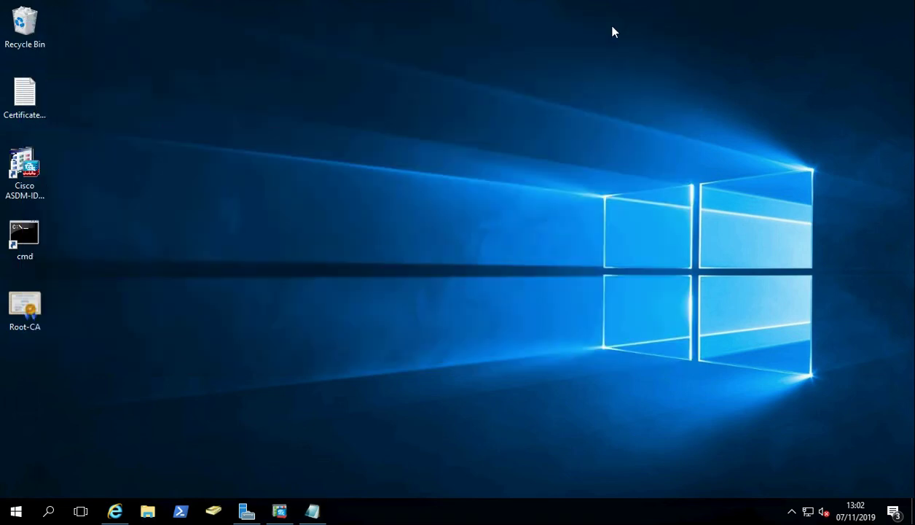
Step: In Certificate Services, go to the advanced request form for submitting a base-64 request
{"action": "left_click", "coordinate": [116, 509]}
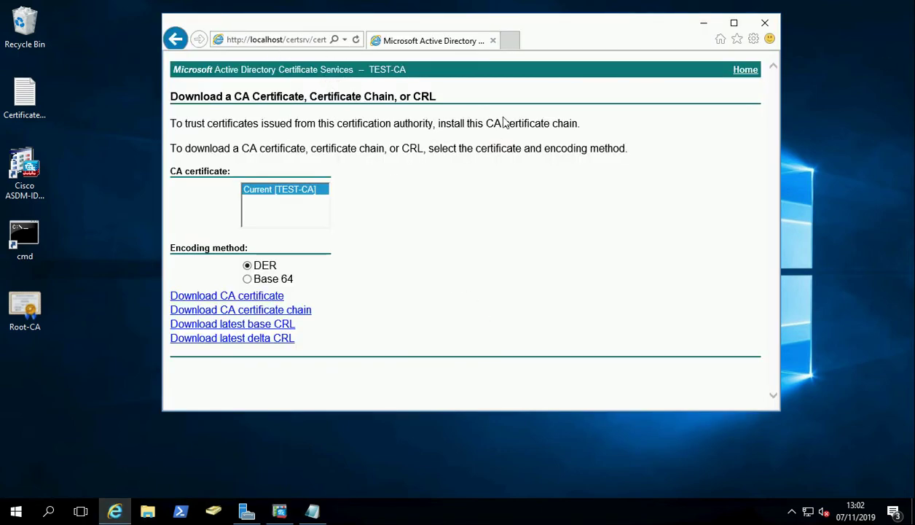
{"action": "left_click", "coordinate": [738, 39]}
{"action": "left_click", "coordinate": [666, 125]}
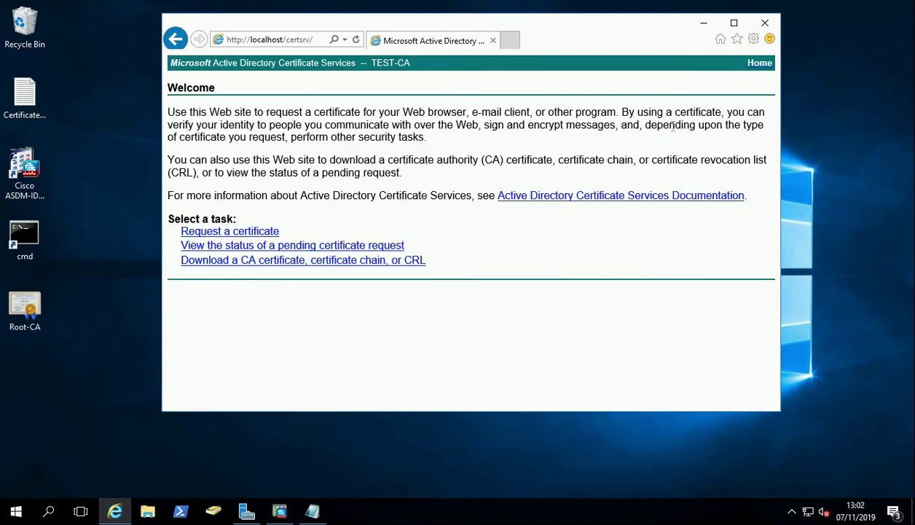
{"action": "left_click", "coordinate": [214, 231]}
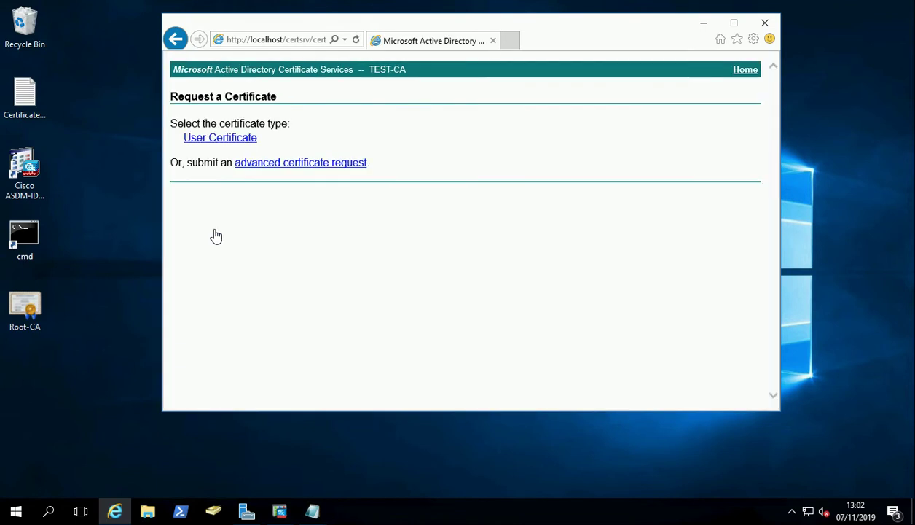
{"action": "left_click", "coordinate": [296, 169]}
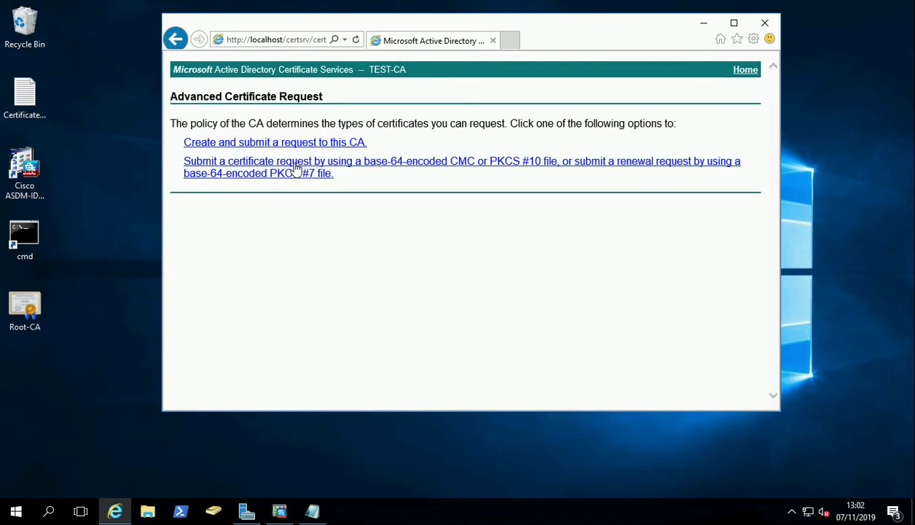
{"action": "left_click", "coordinate": [226, 175]}
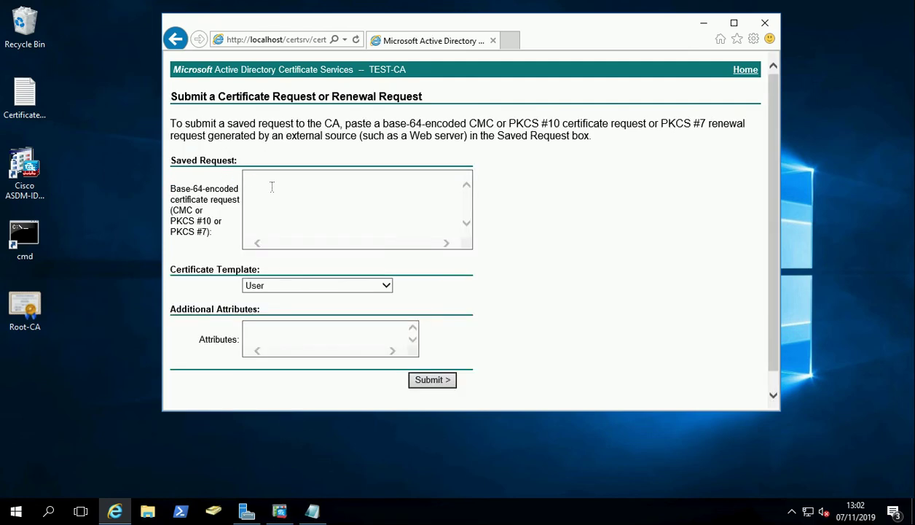
Step: Paste the CSR into Saved Request and choose the Web Server certificate template
{"action": "right_click", "coordinate": [286, 189]}
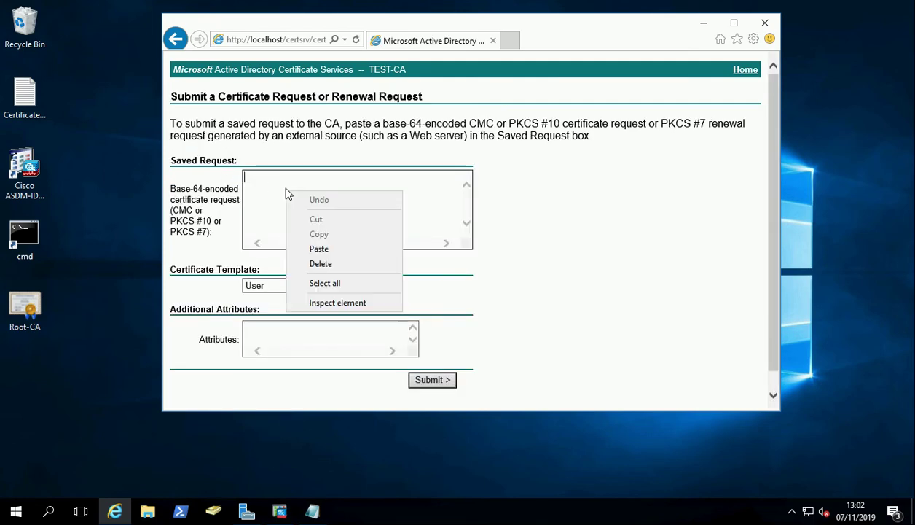
{"action": "left_click", "coordinate": [318, 249]}
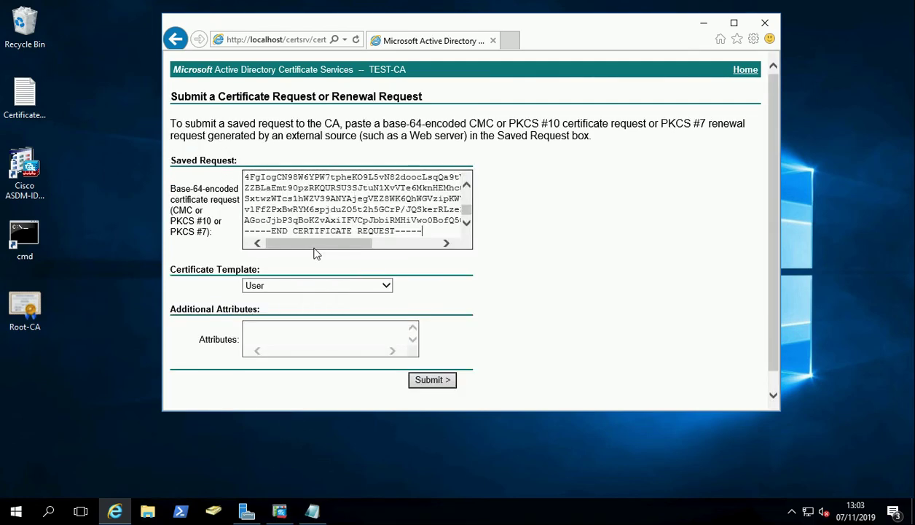
{"action": "left_click", "coordinate": [312, 286]}
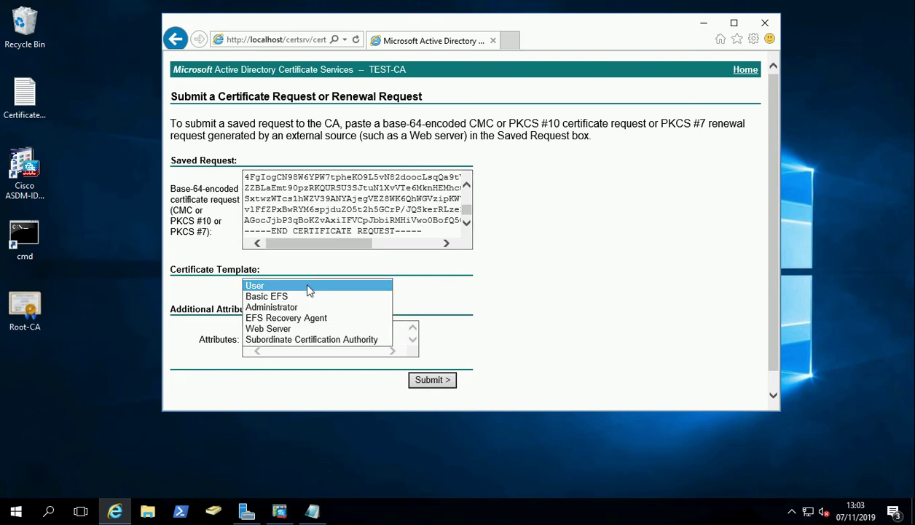
{"action": "left_click", "coordinate": [285, 329]}
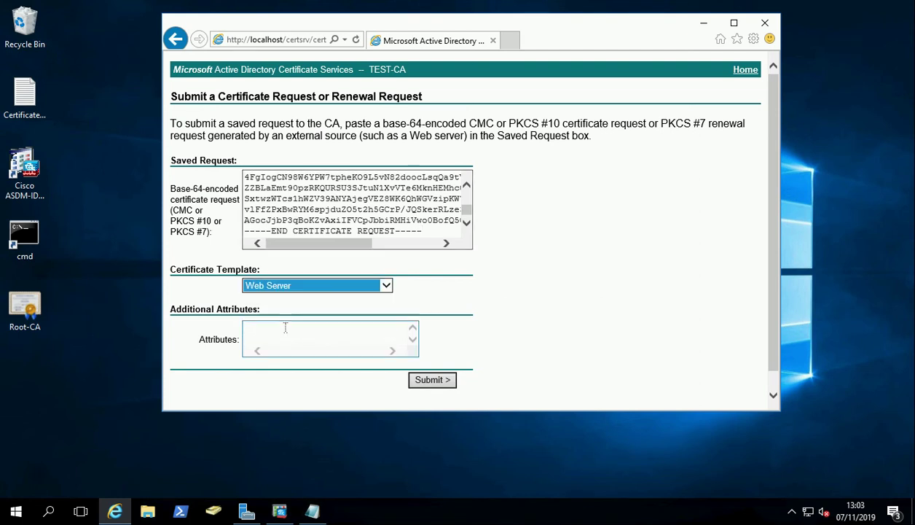
{"action": "scroll", "coordinate": [757, 210], "scroll_direction": "down", "scroll_amount": 1}
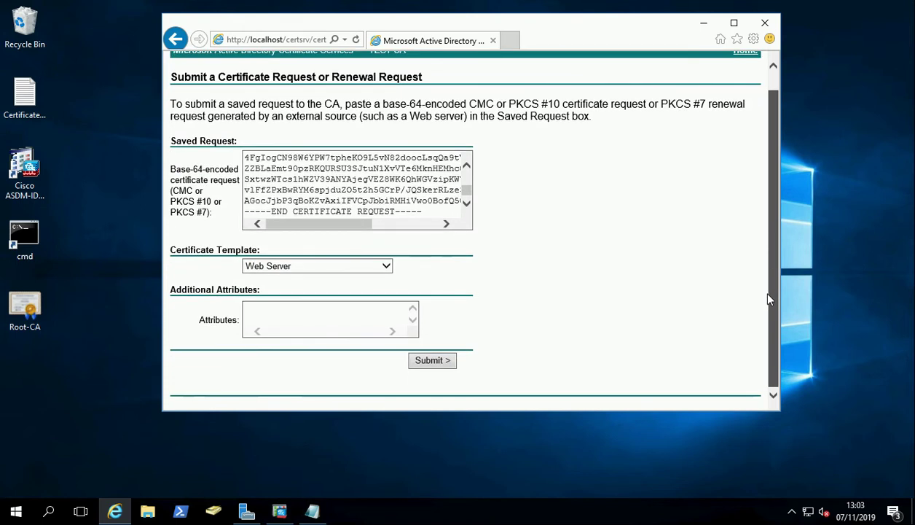
Step: Submit the request, save the issued certificate as ASA-Cert.cer on the Desktop, and minimize the browser
{"action": "left_click", "coordinate": [429, 359]}
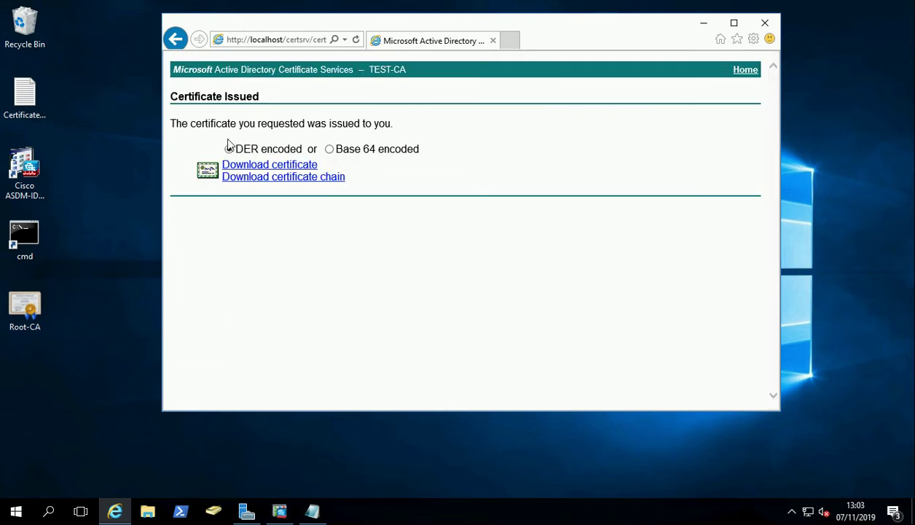
{"action": "left_click", "coordinate": [267, 168]}
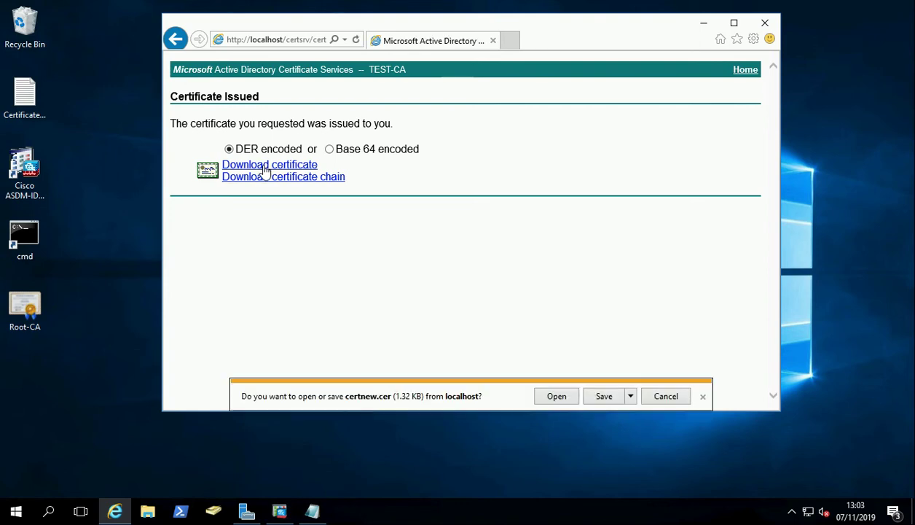
{"action": "left_click", "coordinate": [631, 397]}
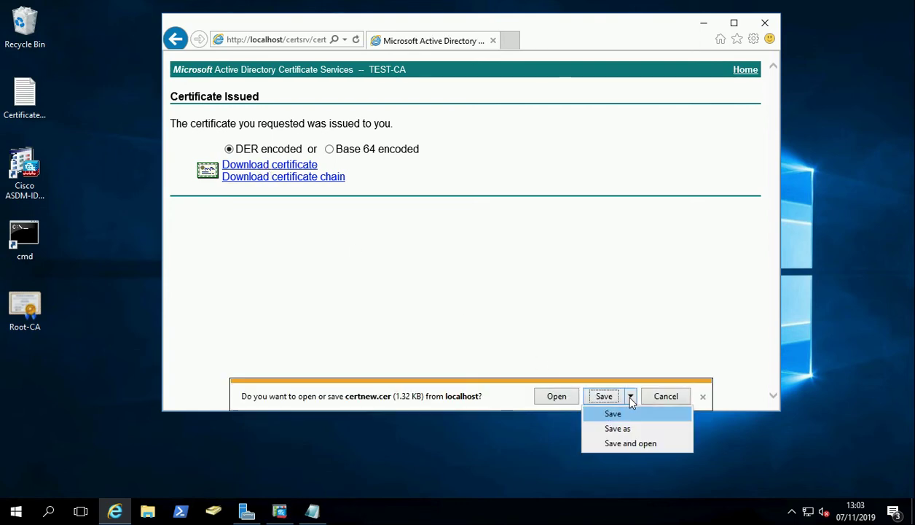
{"action": "left_click", "coordinate": [615, 429]}
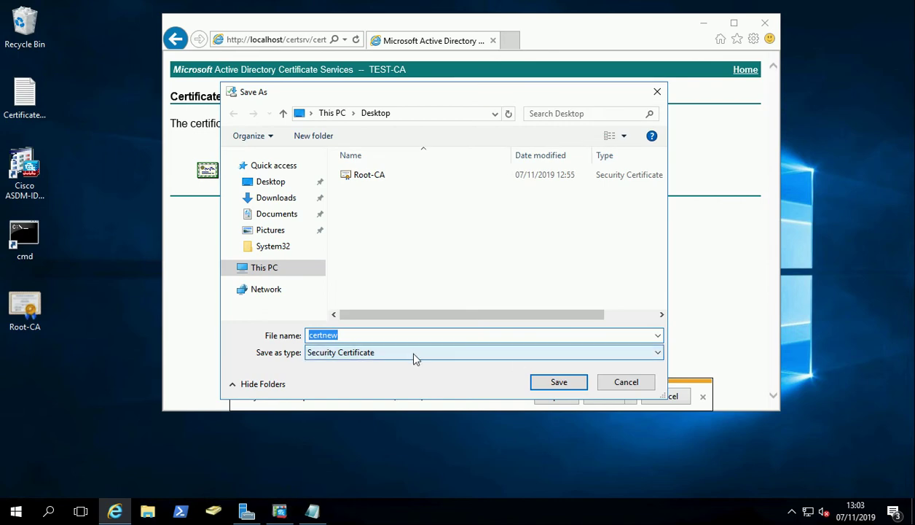
{"action": "type", "text": "ASA-Cert"}
{"action": "left_click", "coordinate": [559, 382]}
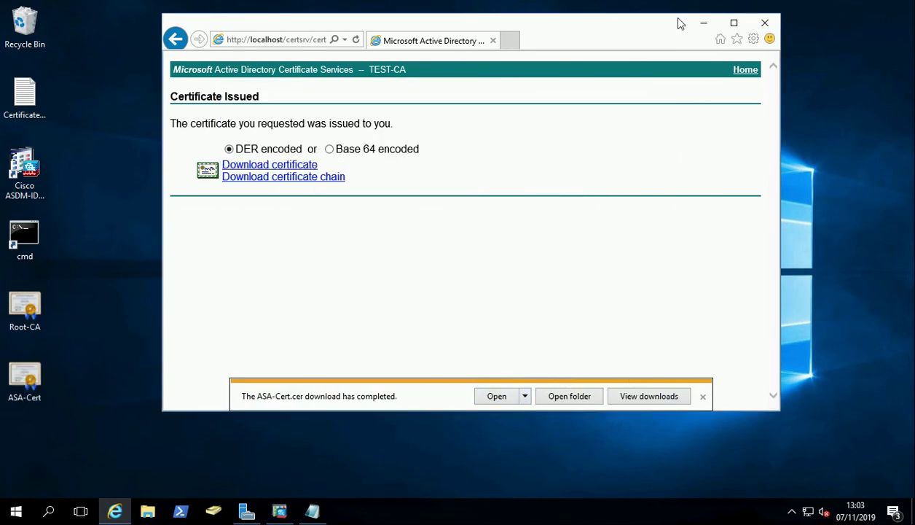
{"action": "left_click", "coordinate": [704, 27]}
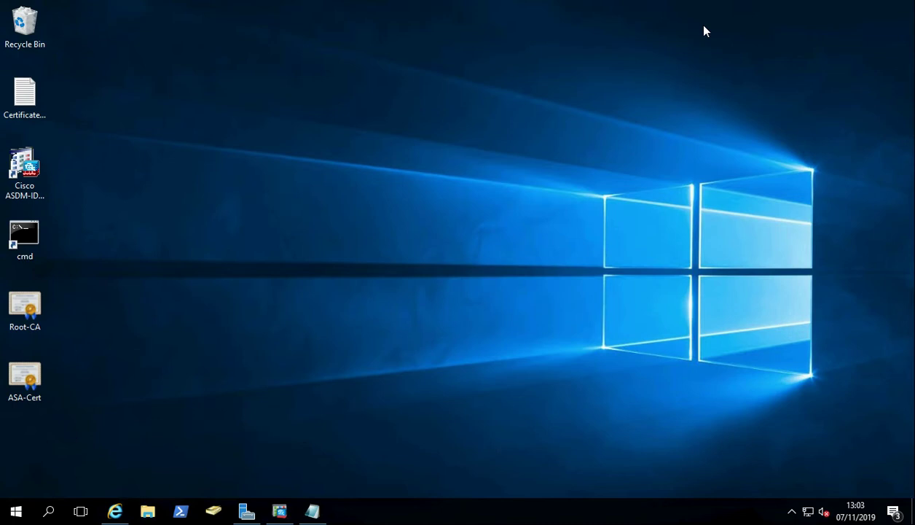
Step: Confirm ASA-Cert is issued to ASA.testbench.com by TEST-CA, then restore ASDM
{"action": "double_click", "coordinate": [26, 376]}
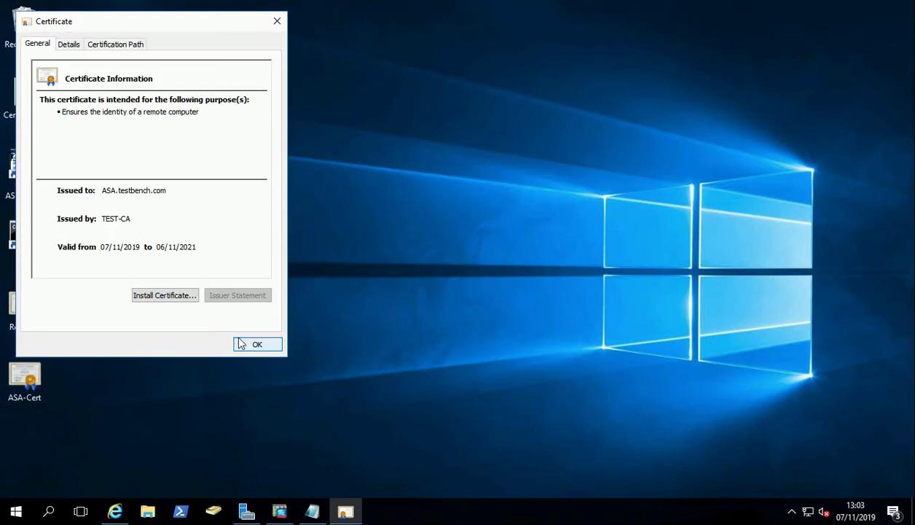
{"action": "left_click", "coordinate": [277, 21]}
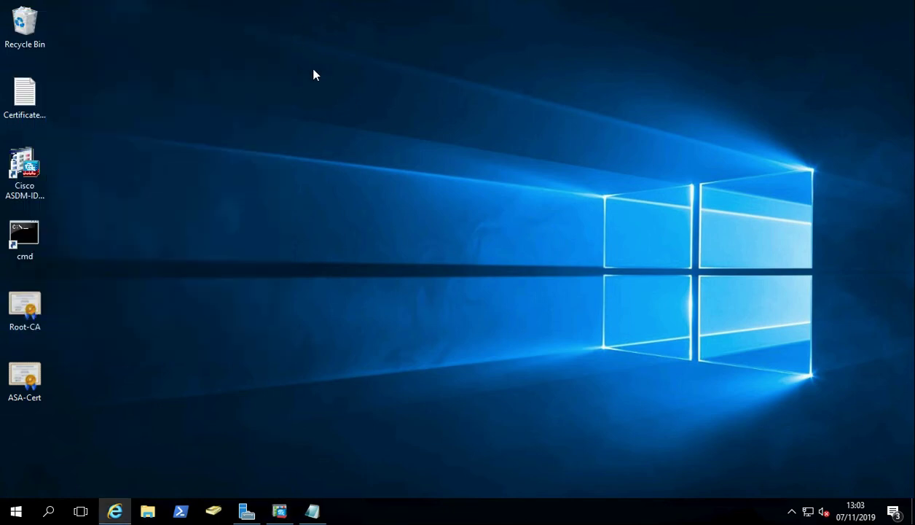
{"action": "left_click", "coordinate": [279, 513]}
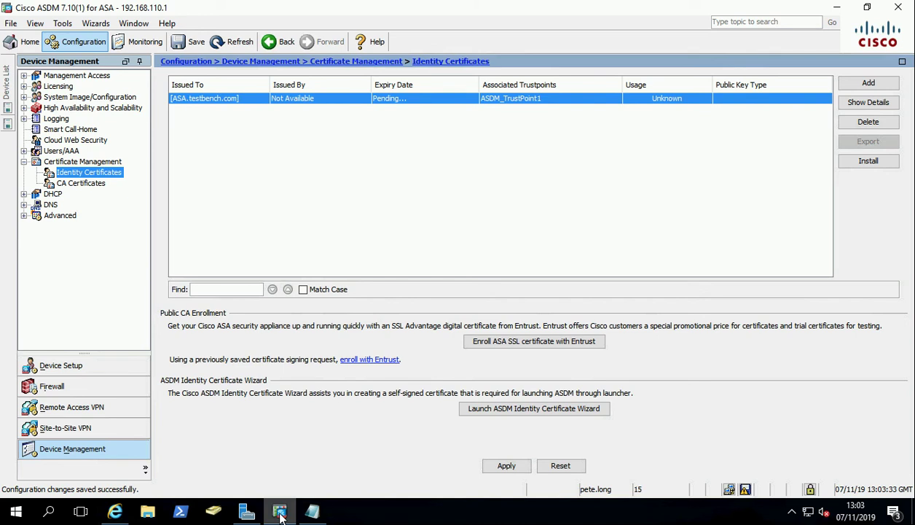
Step: Install the identity certificate from Desktop\ASA-Cert.cer and send the import commands to the ASA
{"action": "left_click", "coordinate": [861, 163]}
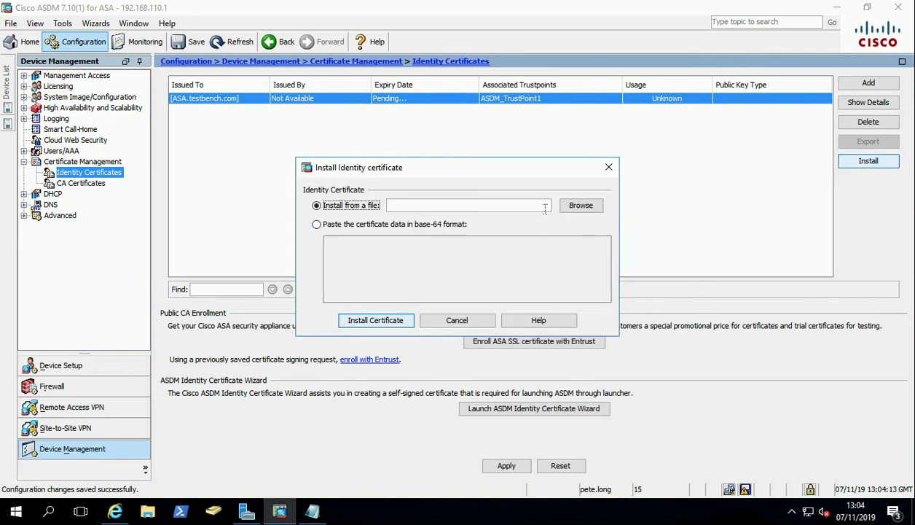
{"action": "left_click", "coordinate": [583, 207]}
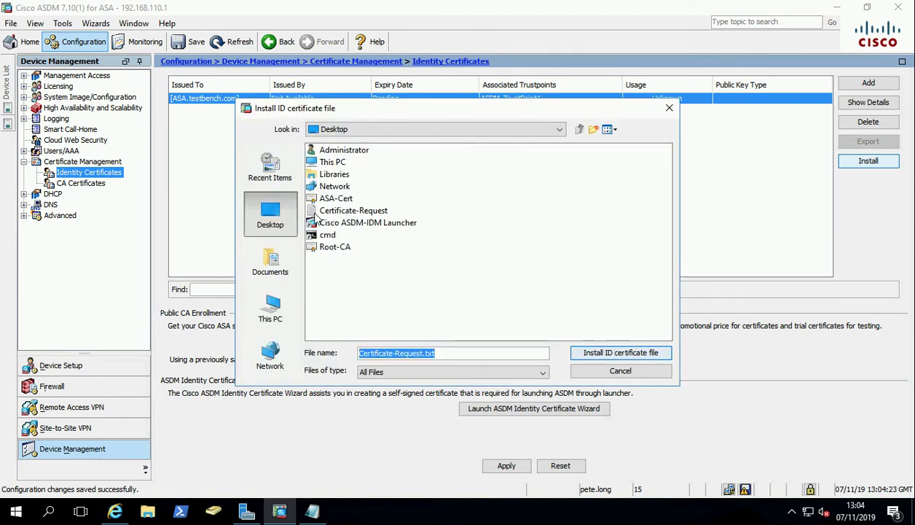
{"action": "left_click", "coordinate": [326, 199]}
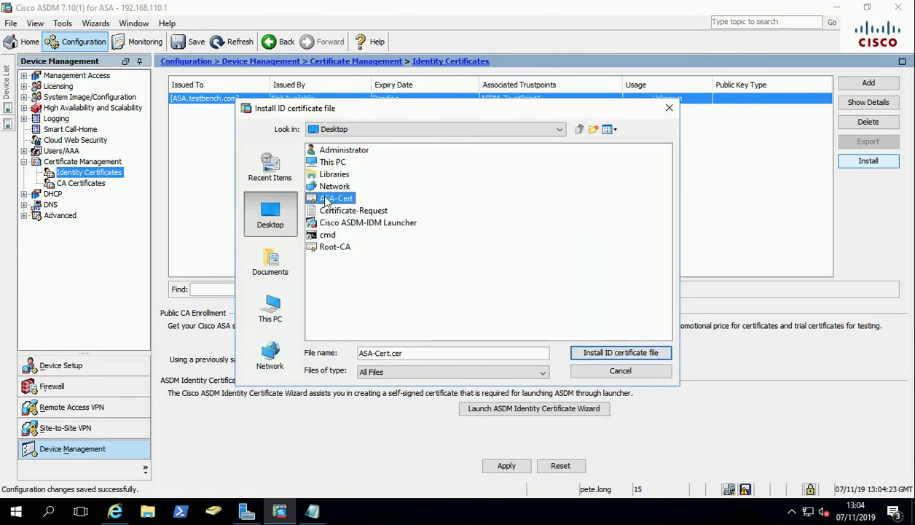
{"action": "left_click", "coordinate": [582, 355]}
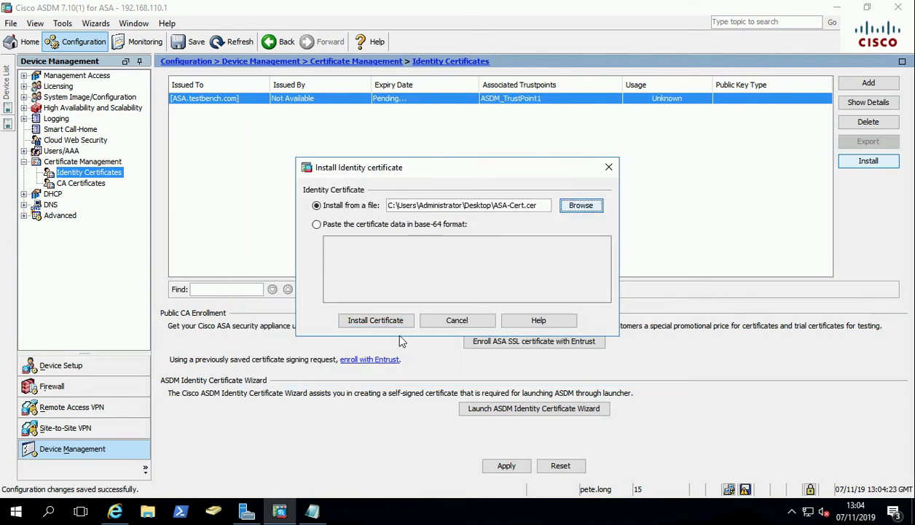
{"action": "left_click", "coordinate": [369, 321]}
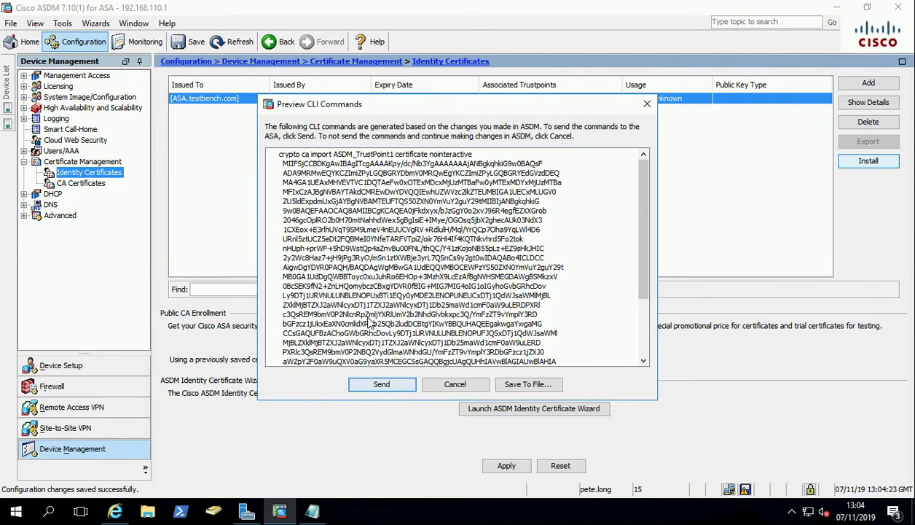
{"action": "left_click", "coordinate": [378, 384]}
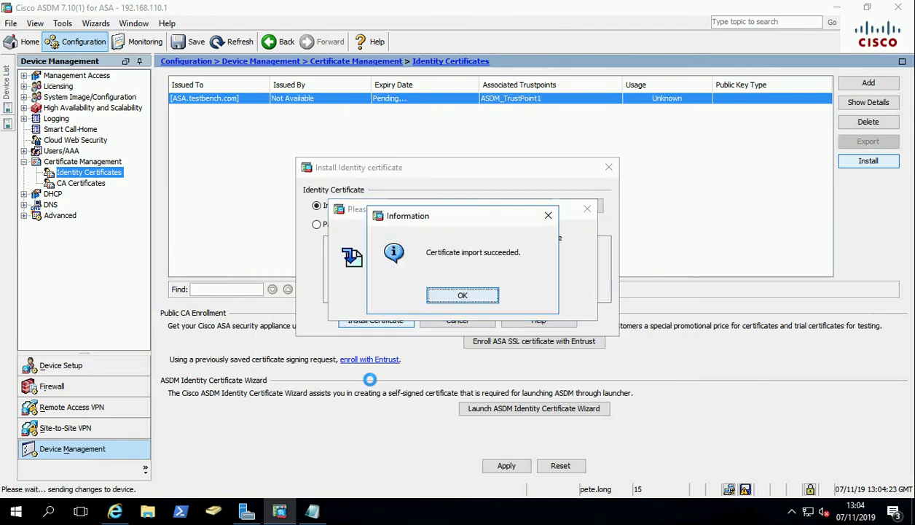
{"action": "left_click", "coordinate": [447, 299]}
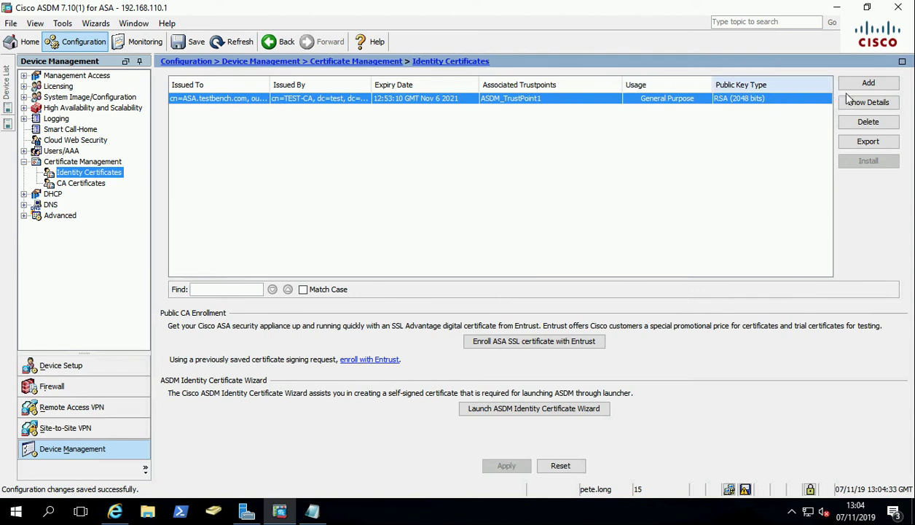
Step: Check the installed certificate's details show it issued to ASA.testbench.com
{"action": "left_click", "coordinate": [872, 104]}
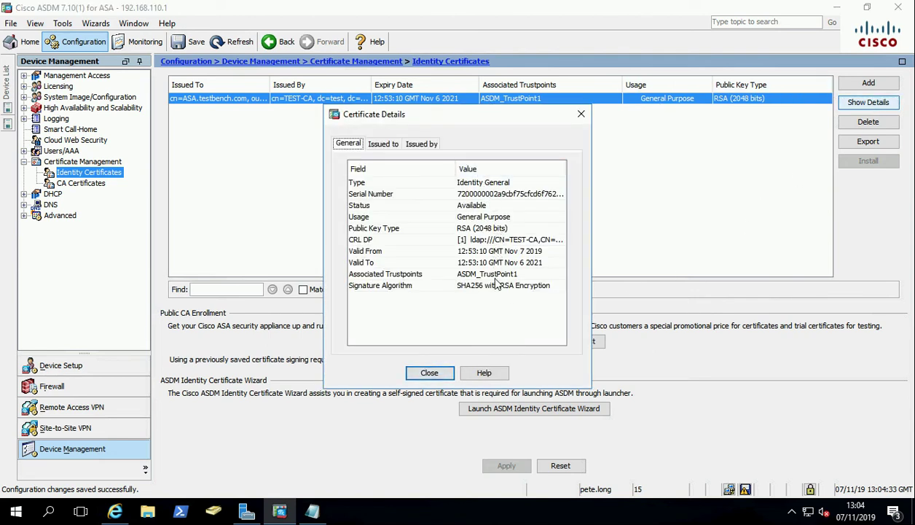
{"action": "left_click", "coordinate": [372, 145]}
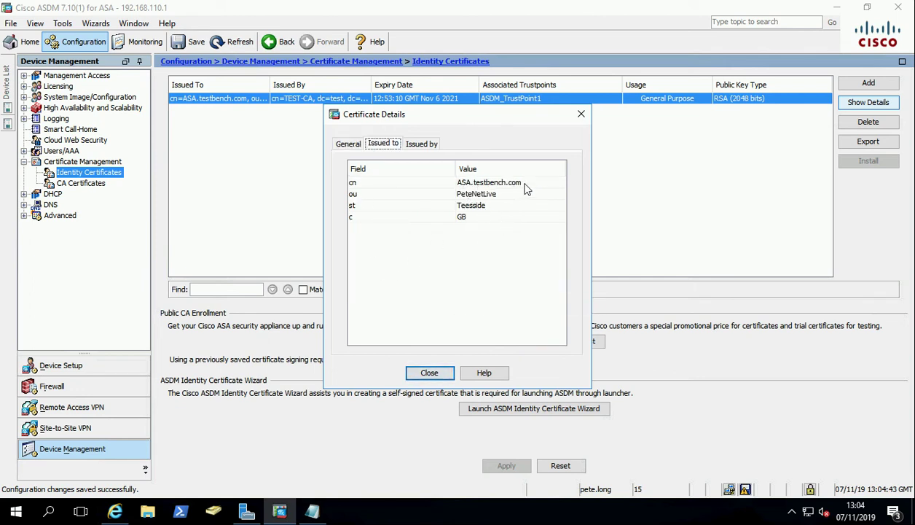
{"action": "left_click", "coordinate": [428, 376]}
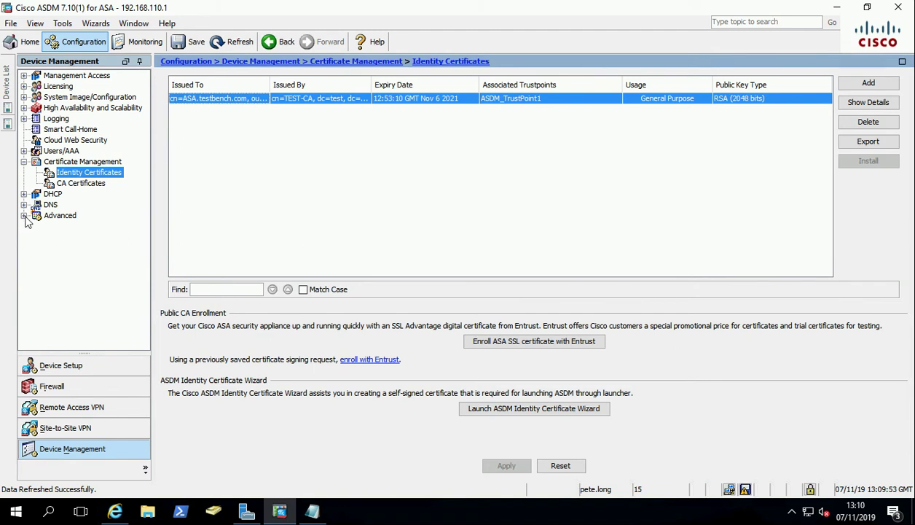
Step: Set ASDM_TrustPoint1 as the outside interface's primary SSL certificate and apply it
{"action": "left_click", "coordinate": [24, 216]}
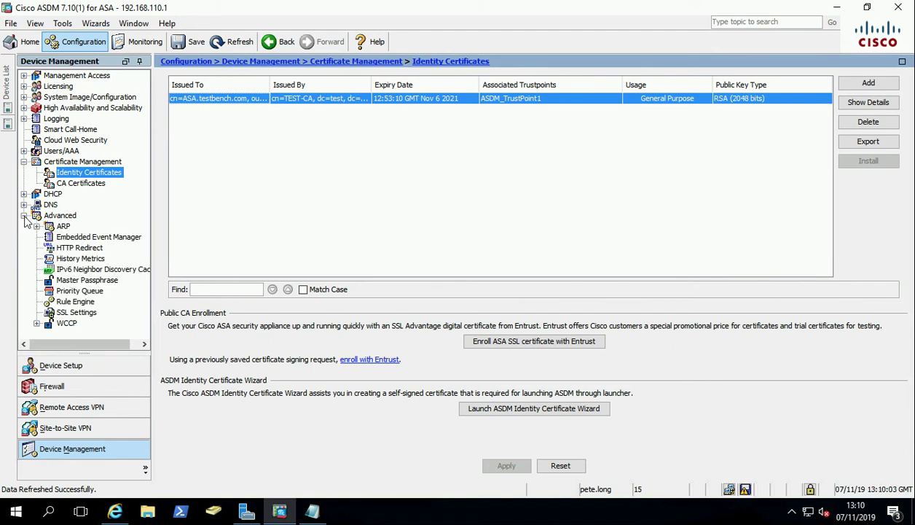
{"action": "left_click", "coordinate": [75, 312]}
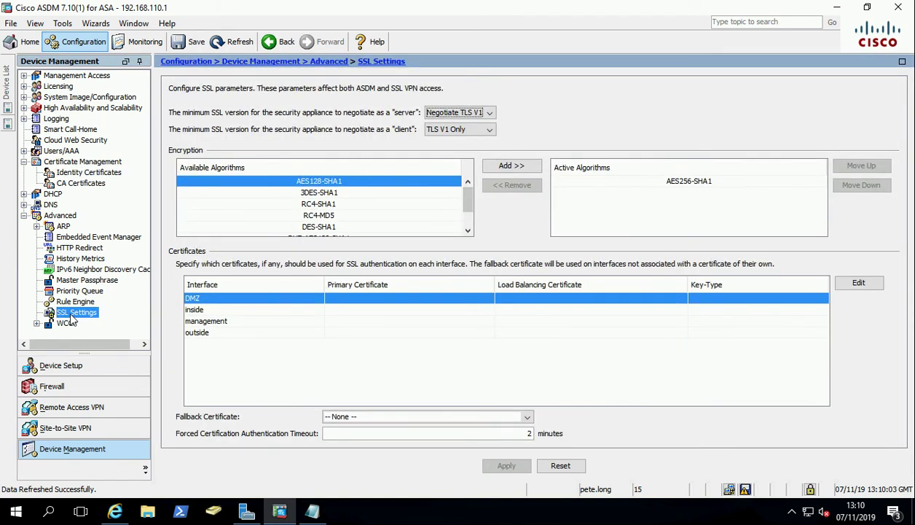
{"action": "left_click", "coordinate": [198, 333]}
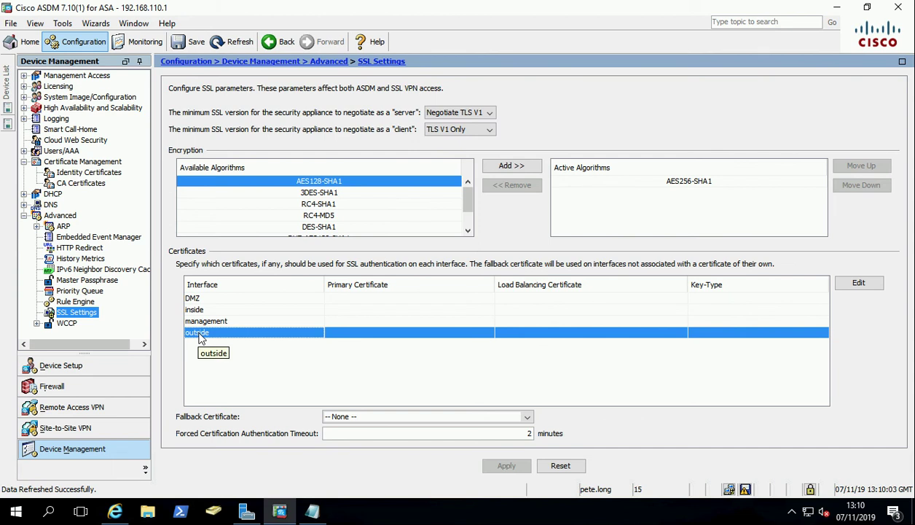
{"action": "left_click", "coordinate": [859, 286]}
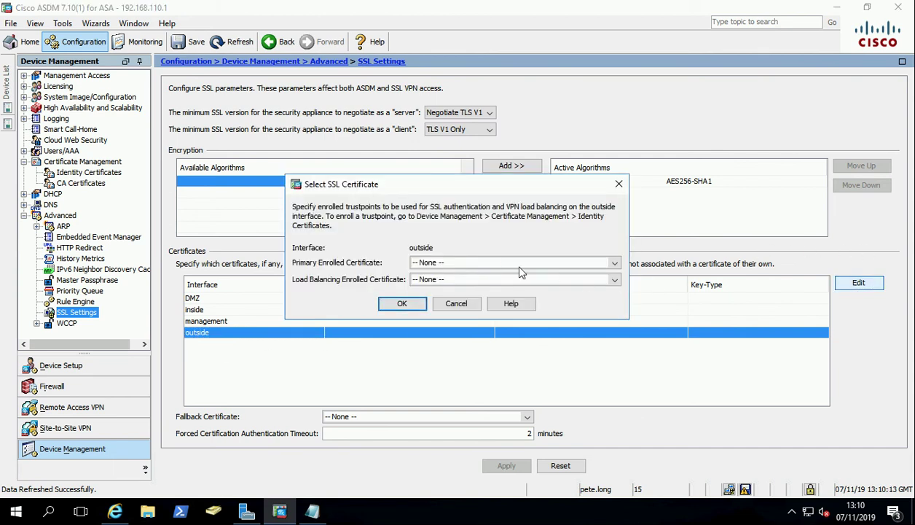
{"action": "left_click", "coordinate": [615, 264]}
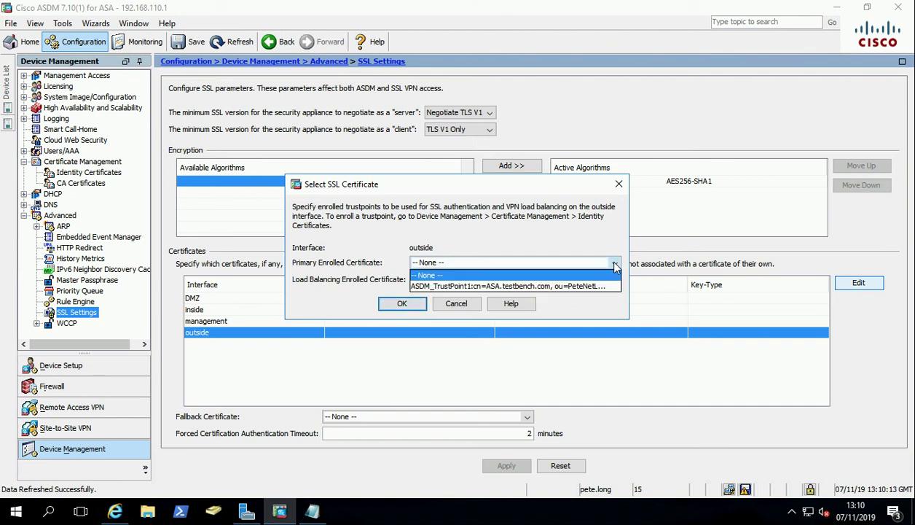
{"action": "left_click", "coordinate": [571, 287]}
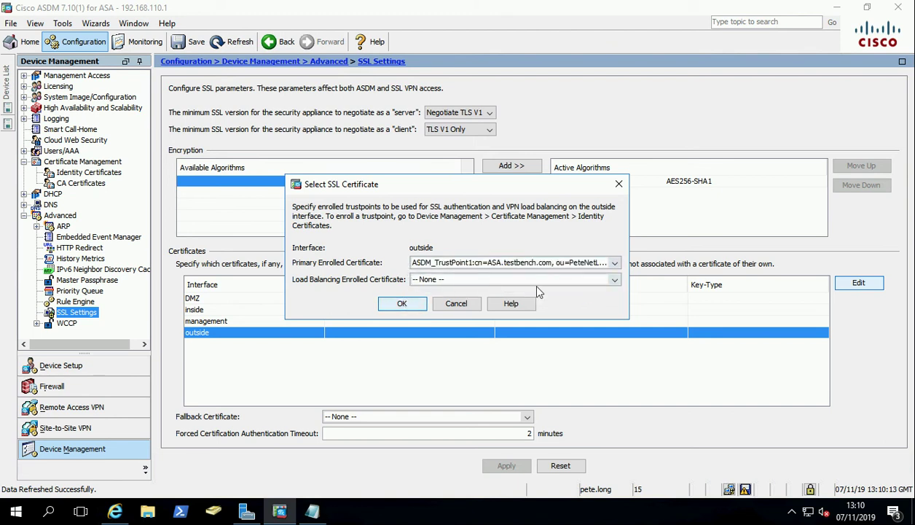
{"action": "left_click", "coordinate": [402, 303]}
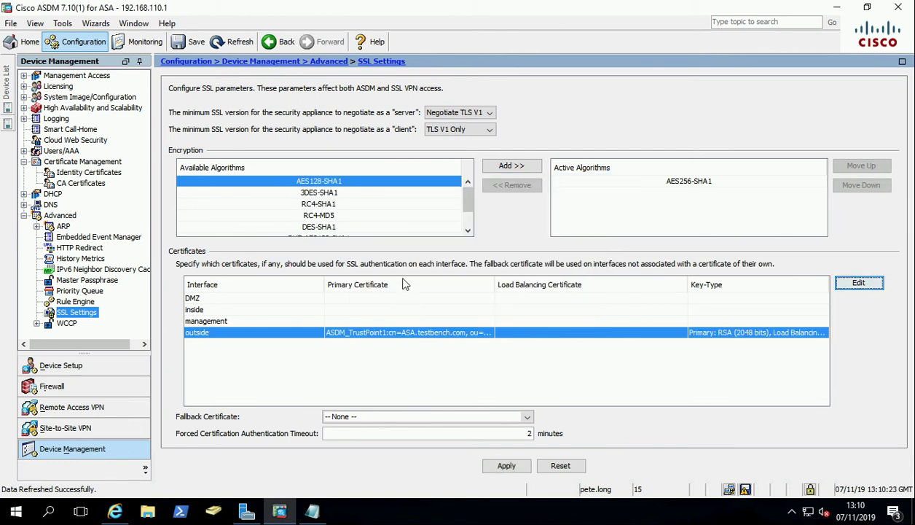
{"action": "left_click", "coordinate": [501, 466]}
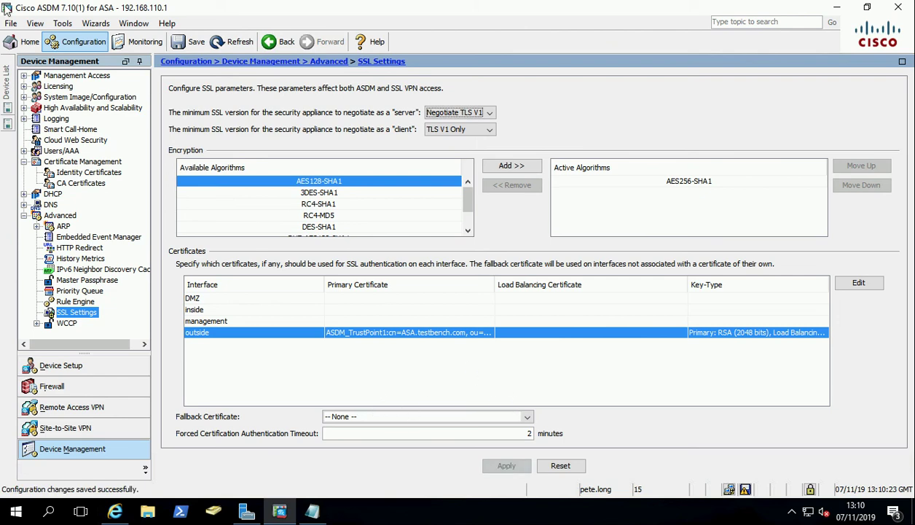
Step: Save the running configuration to flash and minimize ASDM
{"action": "left_click", "coordinate": [12, 24]}
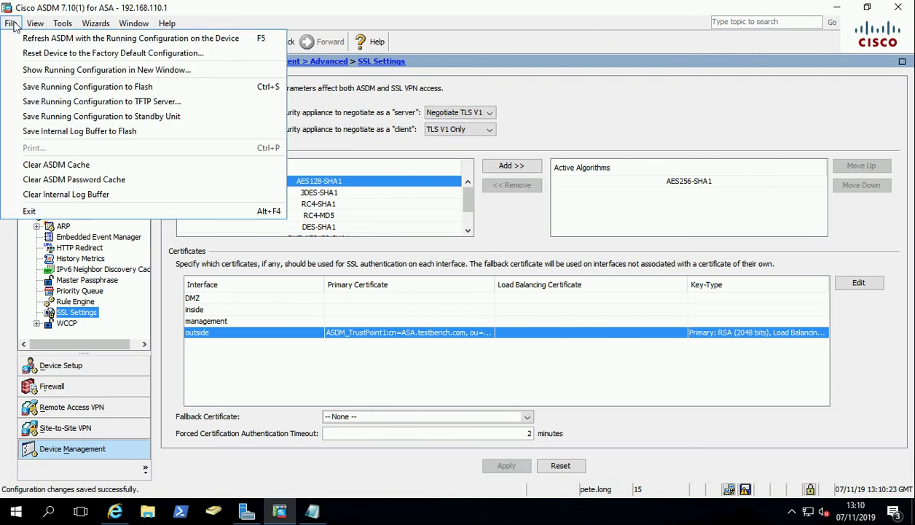
{"action": "left_click", "coordinate": [86, 87]}
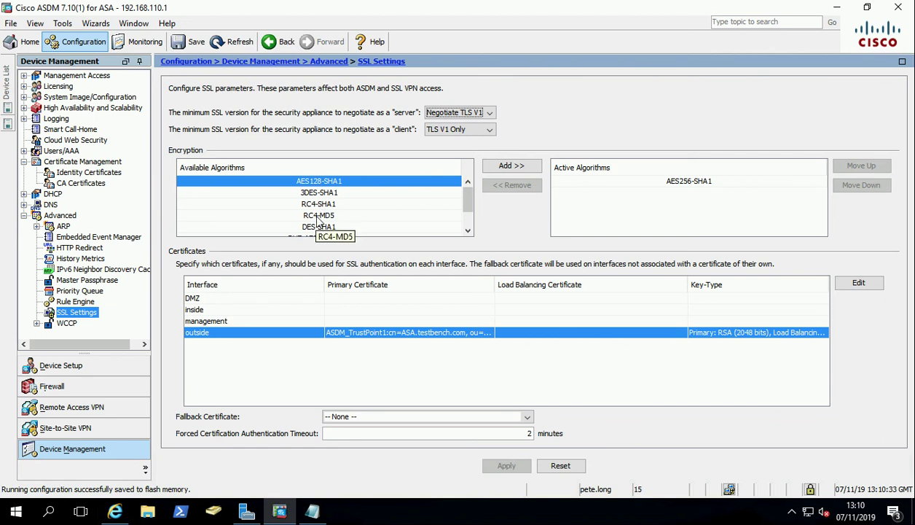
{"action": "left_click", "coordinate": [837, 8]}
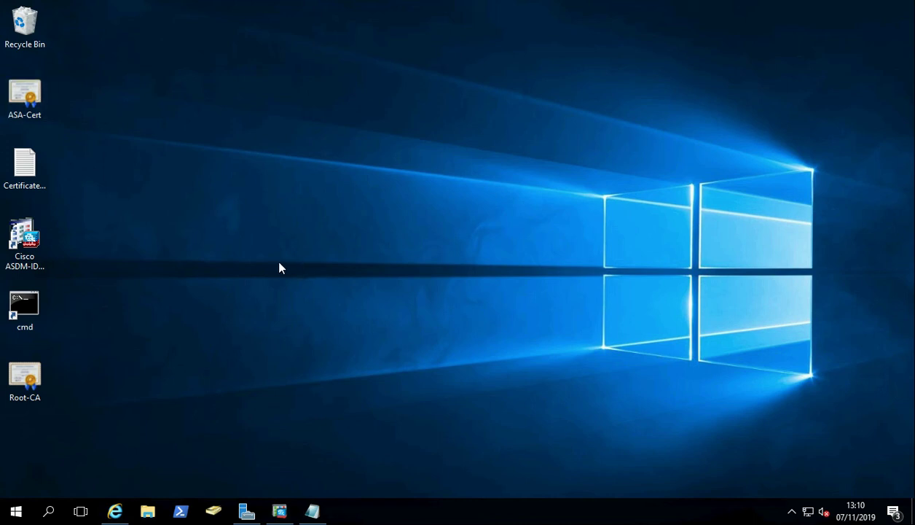
Step: Delete the Certificate-Request, ASA-Cert and Root-CA files from the desktop
{"action": "left_click_drag", "start_coordinate": [25, 166], "coordinate": [175, 166]}
{"action": "left_click_drag", "start_coordinate": [25, 96], "coordinate": [271, 162]}
{"action": "left_click_drag", "start_coordinate": [21, 385], "coordinate": [390, 168]}
{"action": "left_click_drag", "start_coordinate": [112, 88], "coordinate": [437, 235]}
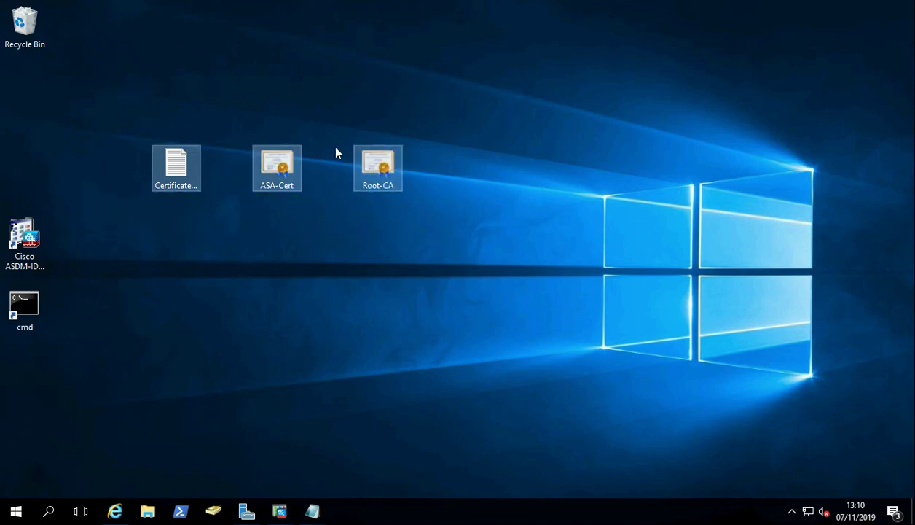
{"action": "right_click", "coordinate": [387, 157]}
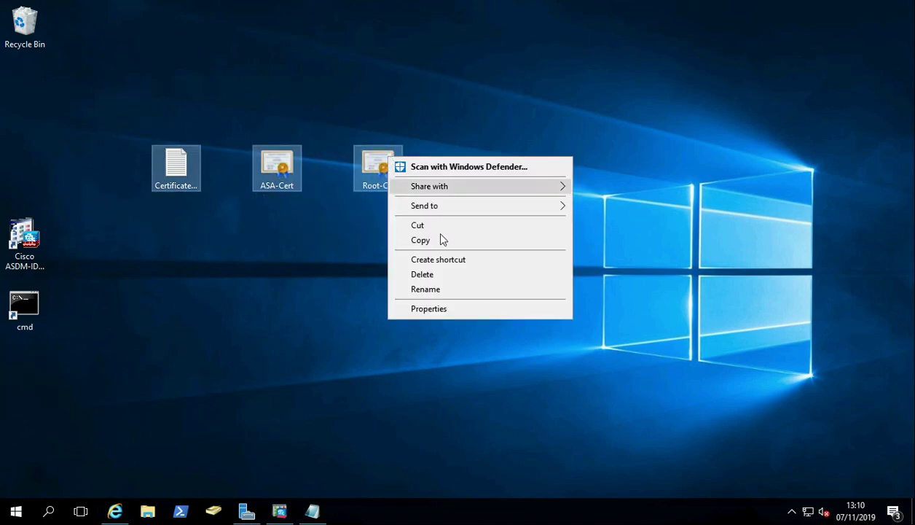
{"action": "left_click", "coordinate": [421, 274]}
Step: Move the cmd and Cisco ASDM-IDM Launcher icons up under the Recycle Bin
{"action": "left_click_drag", "start_coordinate": [26, 306], "coordinate": [28, 91]}
{"action": "left_click_drag", "start_coordinate": [24, 237], "coordinate": [24, 175]}
{"action": "left_click", "coordinate": [153, 264]}
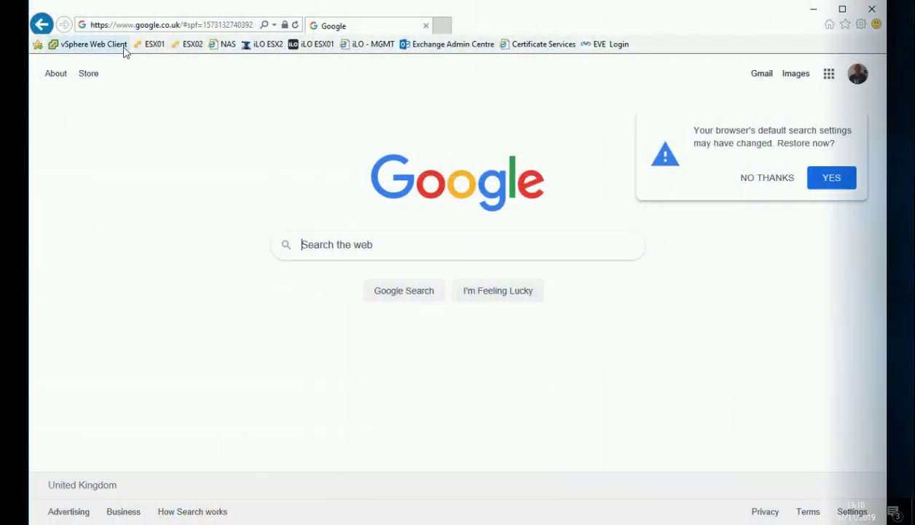
{"action": "left_click", "coordinate": [136, 25]}
{"action": "right_click", "coordinate": [137, 25]}
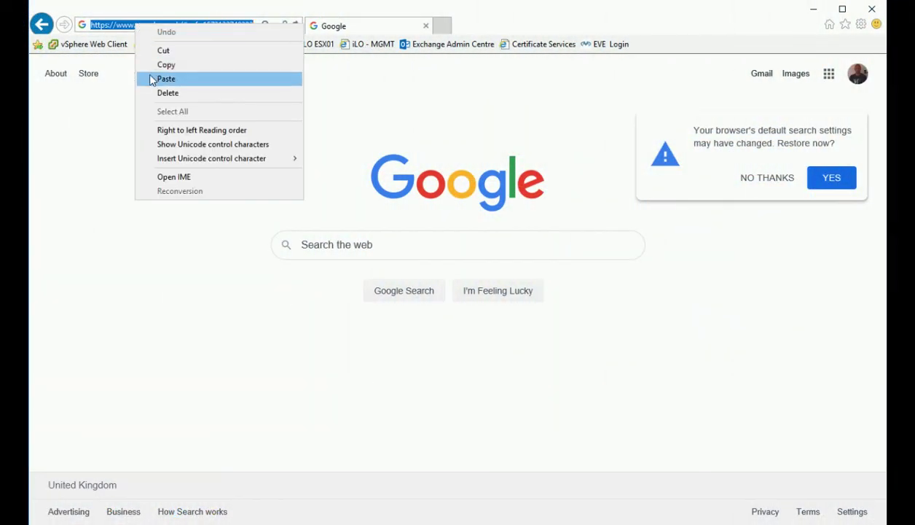
{"action": "left_click", "coordinate": [153, 77]}
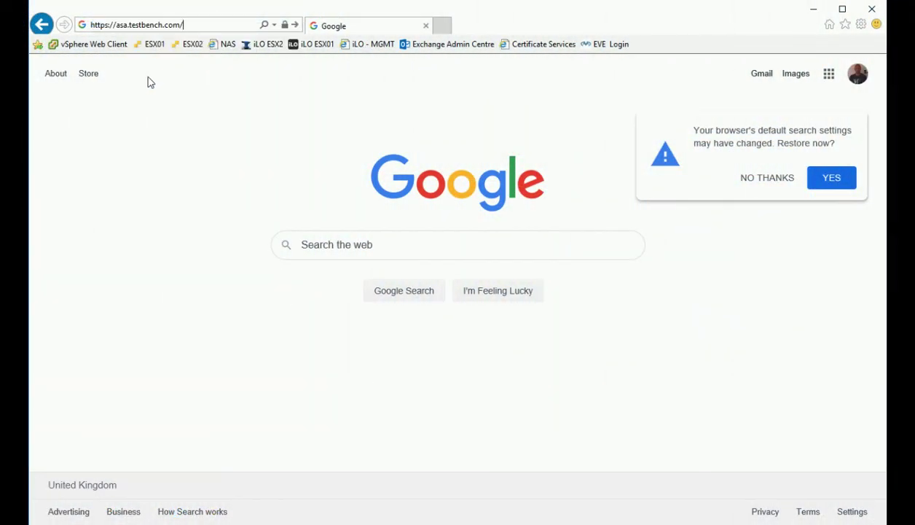
{"action": "left_click", "coordinate": [296, 26]}
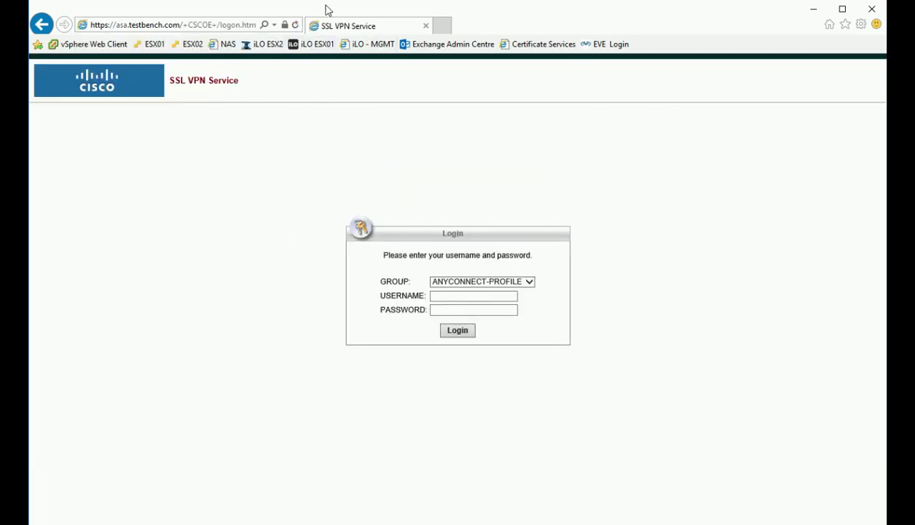
Step: Inspect the site certificate, confirming it is issued to ASA.testbench.com by TEST-CA
{"action": "left_click", "coordinate": [290, 27]}
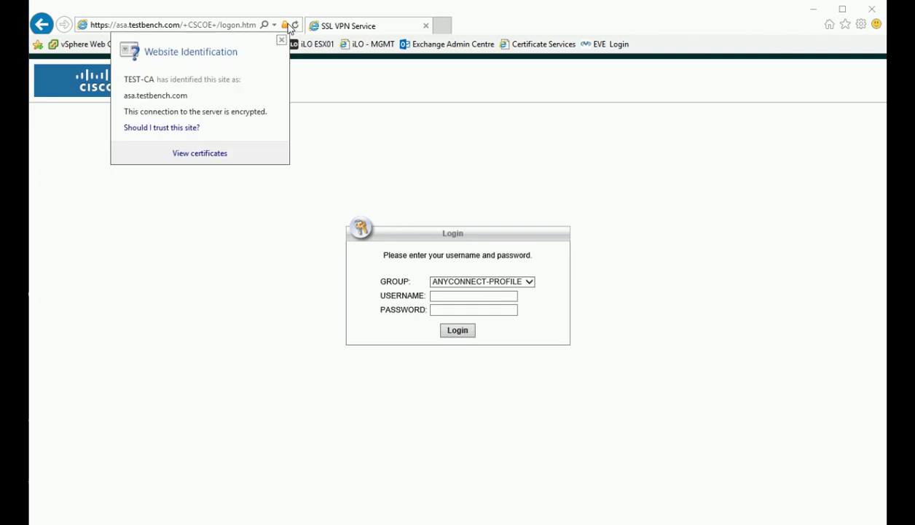
{"action": "left_click", "coordinate": [205, 154]}
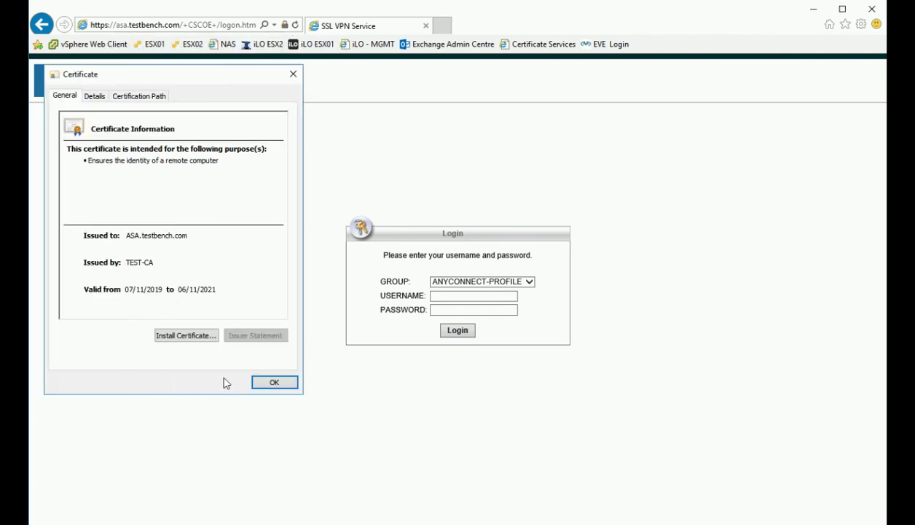
{"action": "left_click", "coordinate": [271, 383]}
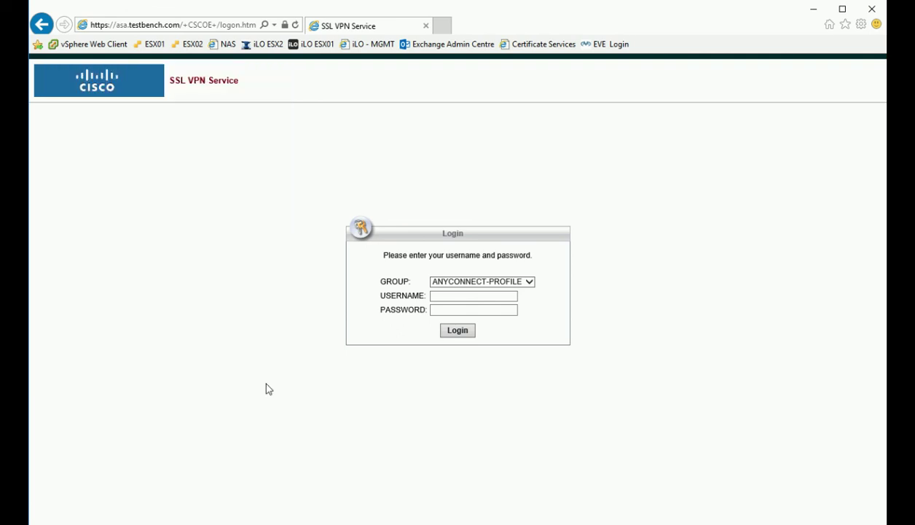